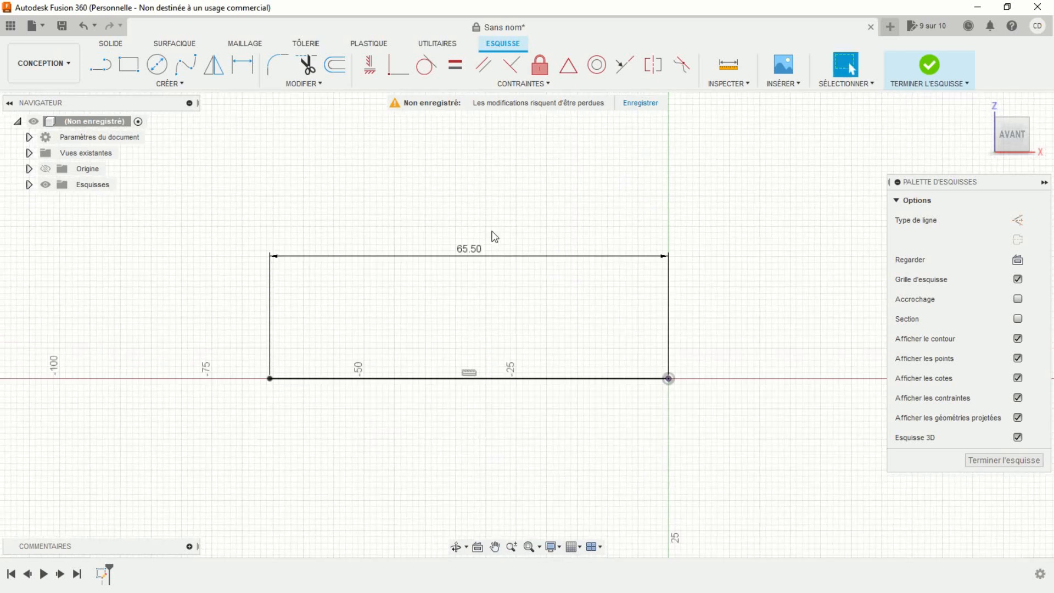
- Move the 65.50 dimension below the baseline, and draw a line chain up from the origin, a short way left, and down
{"action": "left_click_drag", "start_coordinate": [475, 256], "coordinate": [483, 444]}
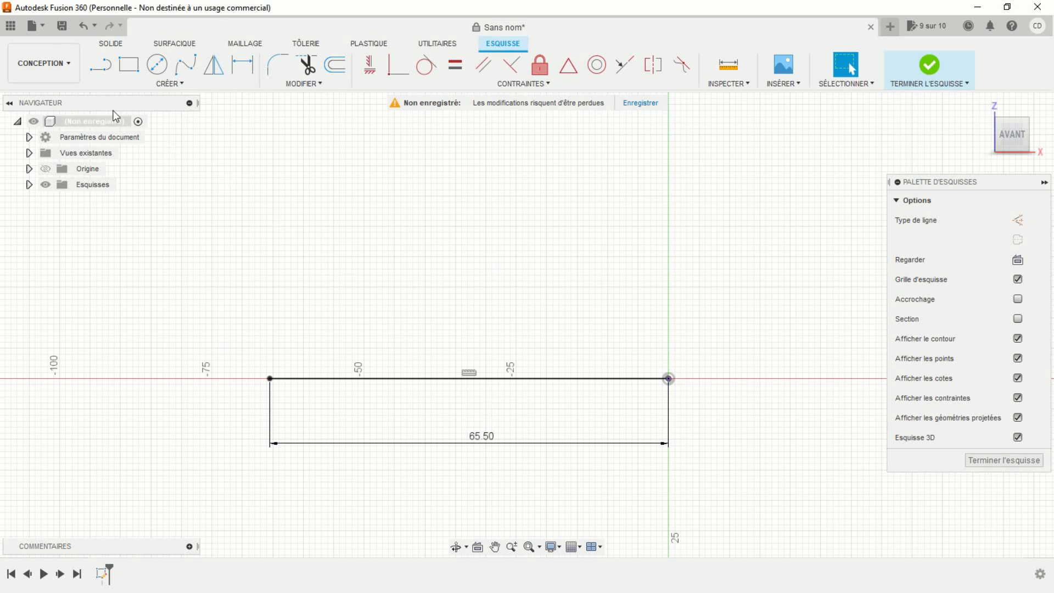
{"action": "left_click", "coordinate": [106, 70]}
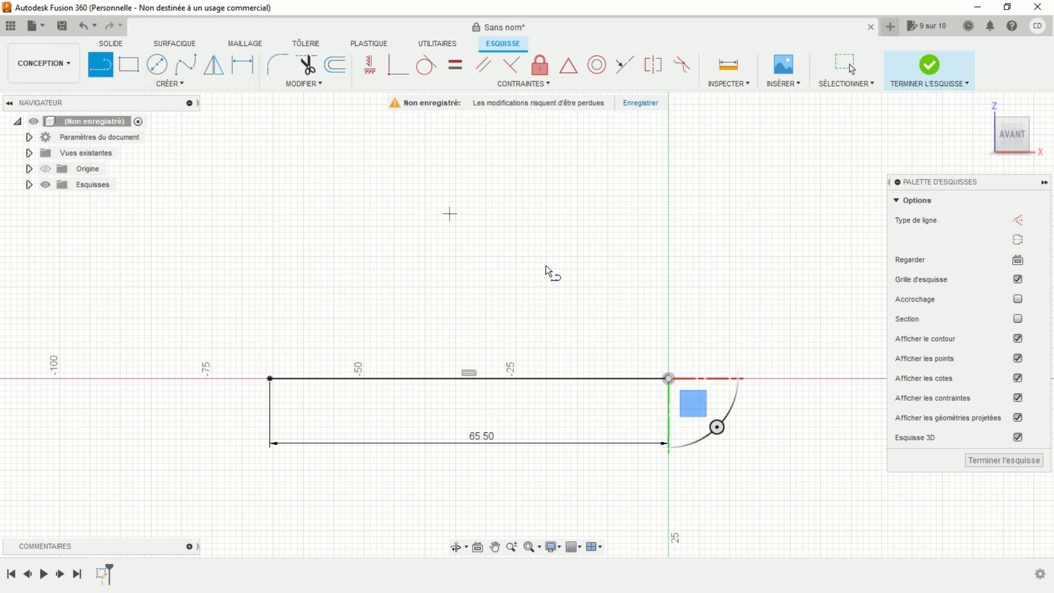
{"action": "left_click", "coordinate": [668, 379]}
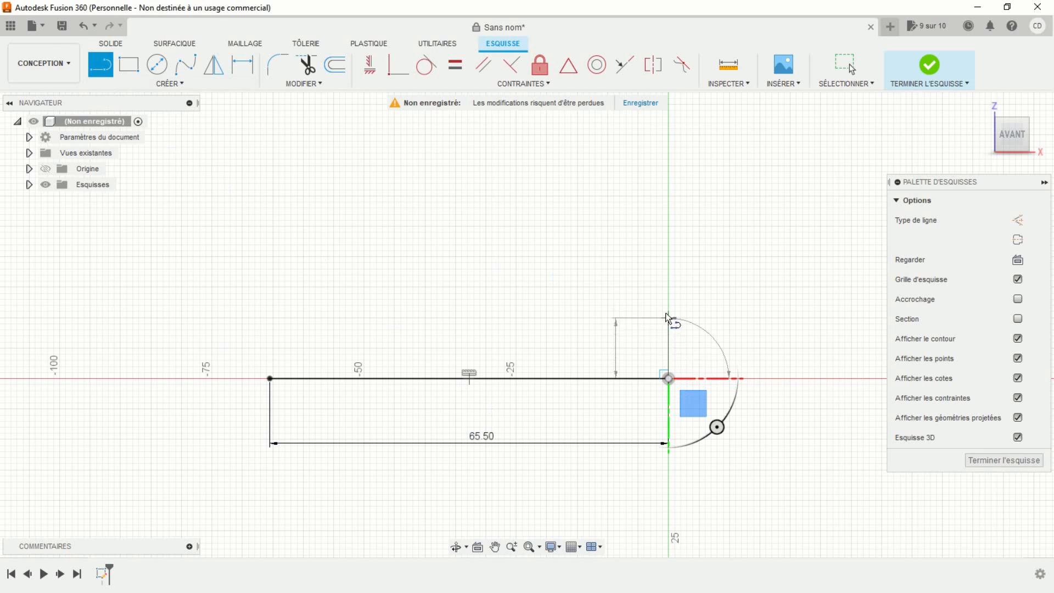
{"action": "left_click", "coordinate": [666, 309]}
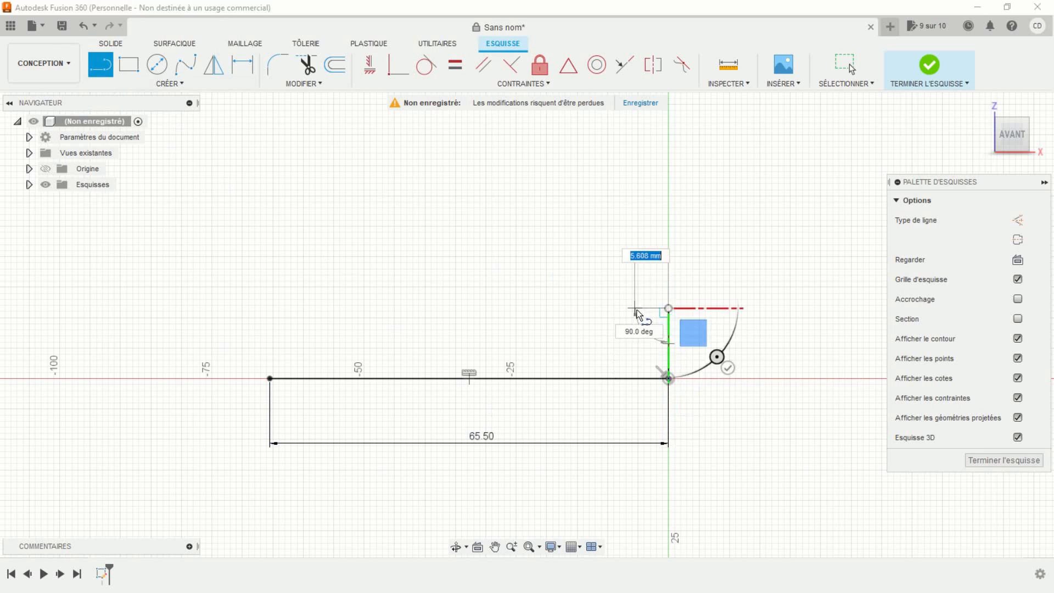
{"action": "left_click", "coordinate": [639, 309]}
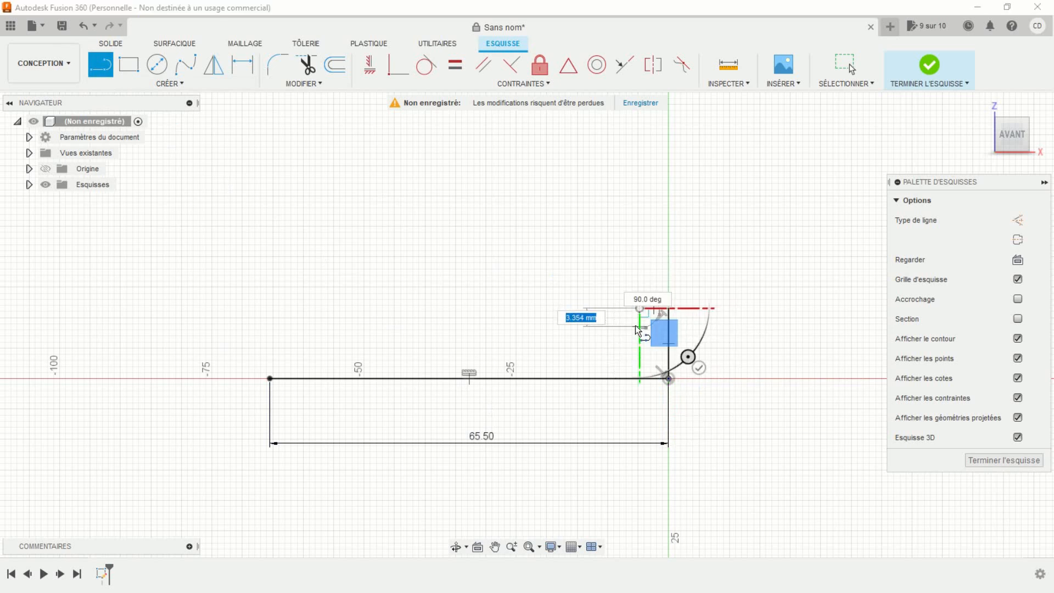
{"action": "scroll", "coordinate": [631, 324], "scroll_direction": "up", "scroll_amount": 6}
{"action": "left_click", "coordinate": [660, 322]}
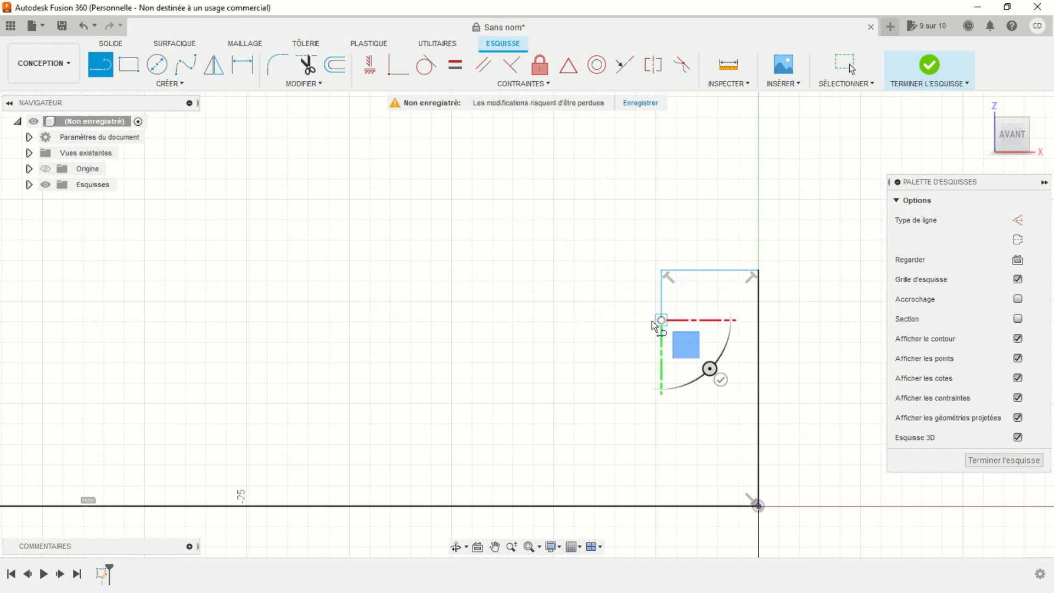
- Continue the profile about 30 mm left, about 4 mm up, about 5 mm left, and about 1.7 mm down
{"action": "scroll", "coordinate": [481, 329], "scroll_direction": "down", "scroll_amount": 5}
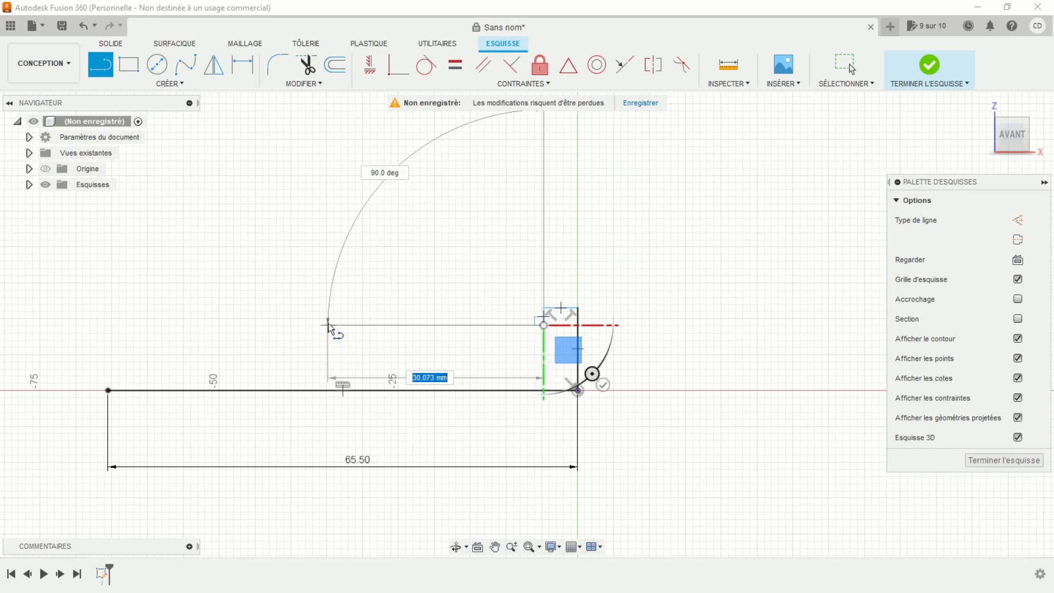
{"action": "left_click", "coordinate": [335, 325]}
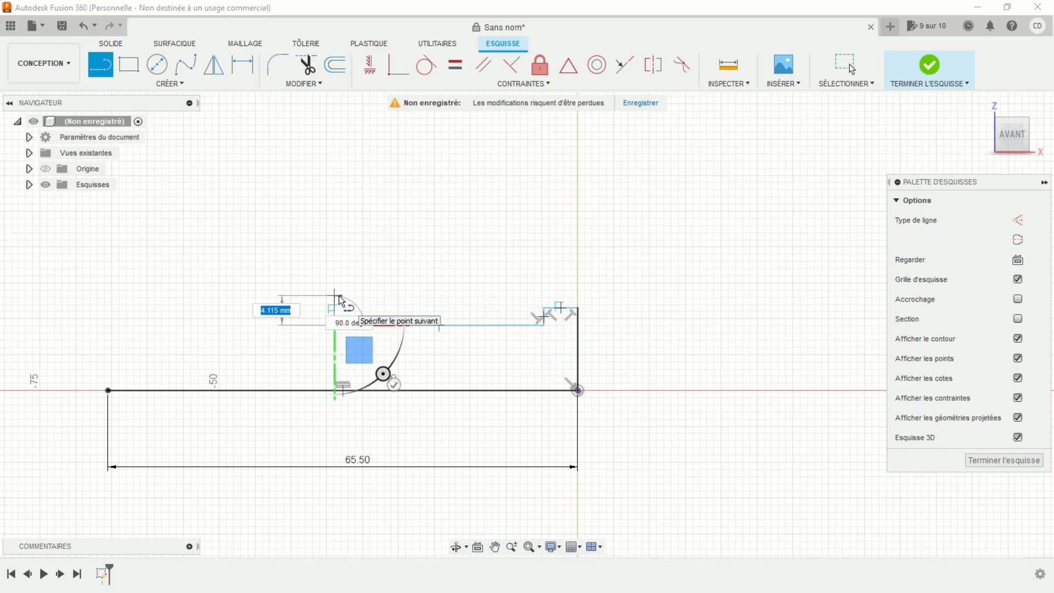
{"action": "left_click", "coordinate": [336, 297]}
{"action": "scroll", "coordinate": [298, 297], "scroll_direction": "up", "scroll_amount": 3}
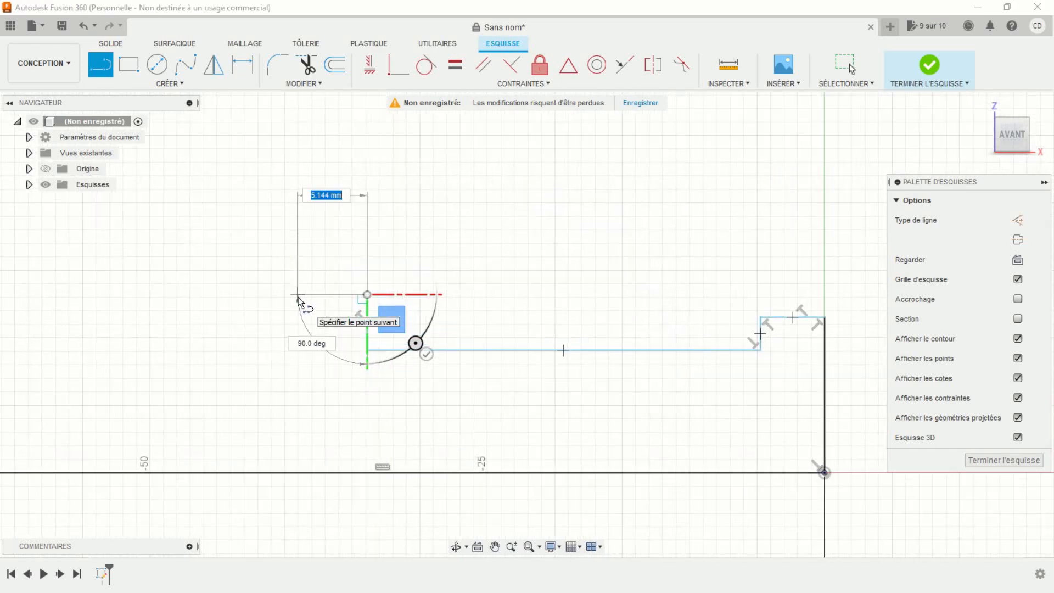
{"action": "left_click", "coordinate": [298, 296]}
{"action": "mouse_move", "coordinate": [287, 323]}
{"action": "middle_mouse_down"}
{"action": "mouse_move", "coordinate": [468, 280]}
{"action": "mouse_move", "coordinate": [508, 285]}
{"action": "middle_mouse_up"}
{"action": "scroll", "coordinate": [506, 284], "scroll_direction": "up", "scroll_amount": 2}
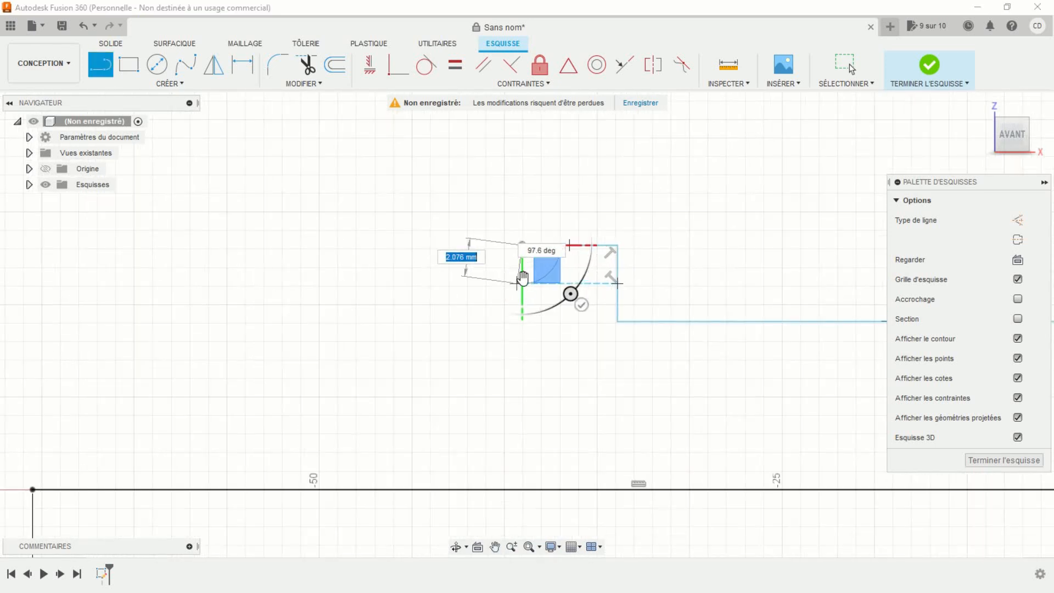
{"action": "scroll", "coordinate": [524, 280], "scroll_direction": "up", "scroll_amount": 2}
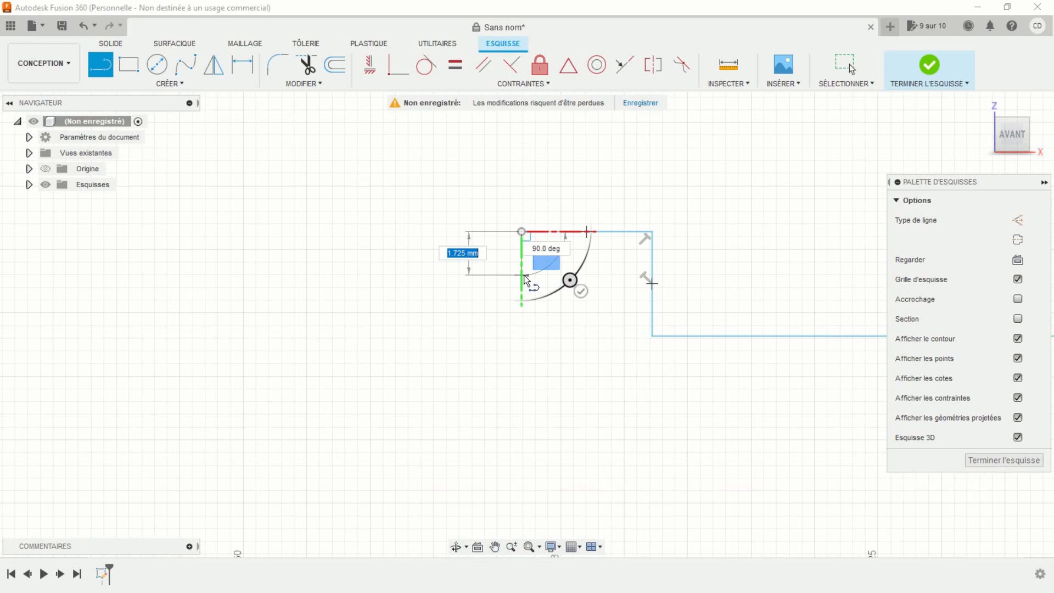
{"action": "left_click", "coordinate": [523, 275]}
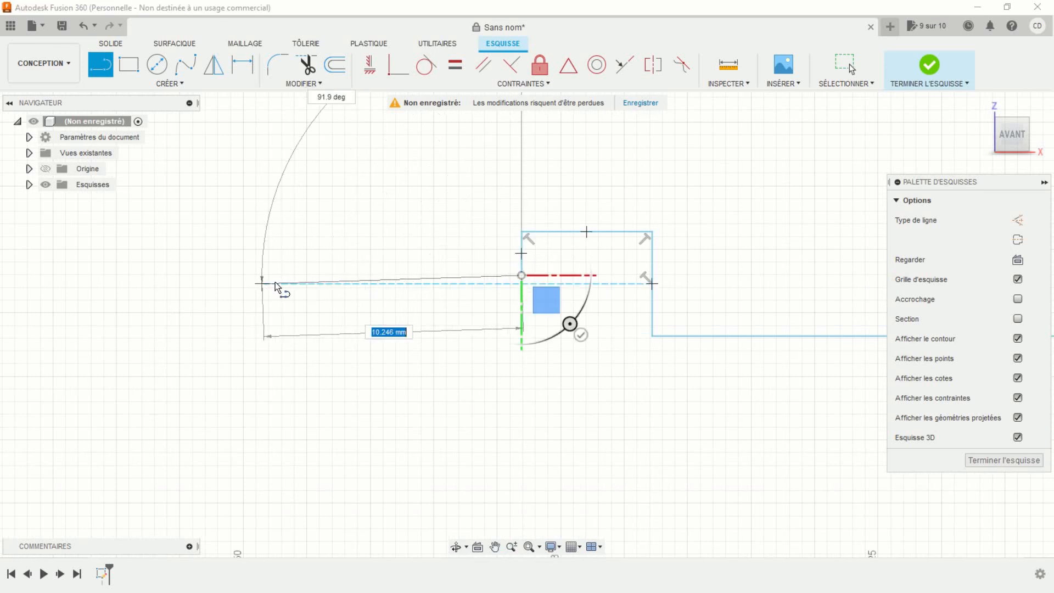
- Extend the profile with a horizontal line about 15 mm to the left and a vertical line about 5 mm down
{"action": "scroll", "coordinate": [301, 293], "scroll_direction": "down", "scroll_amount": 4}
{"action": "scroll", "coordinate": [302, 295], "scroll_direction": "down", "scroll_amount": 2}
{"action": "middle_click_drag", "start_coordinate": [296, 295], "coordinate": [393, 291]}
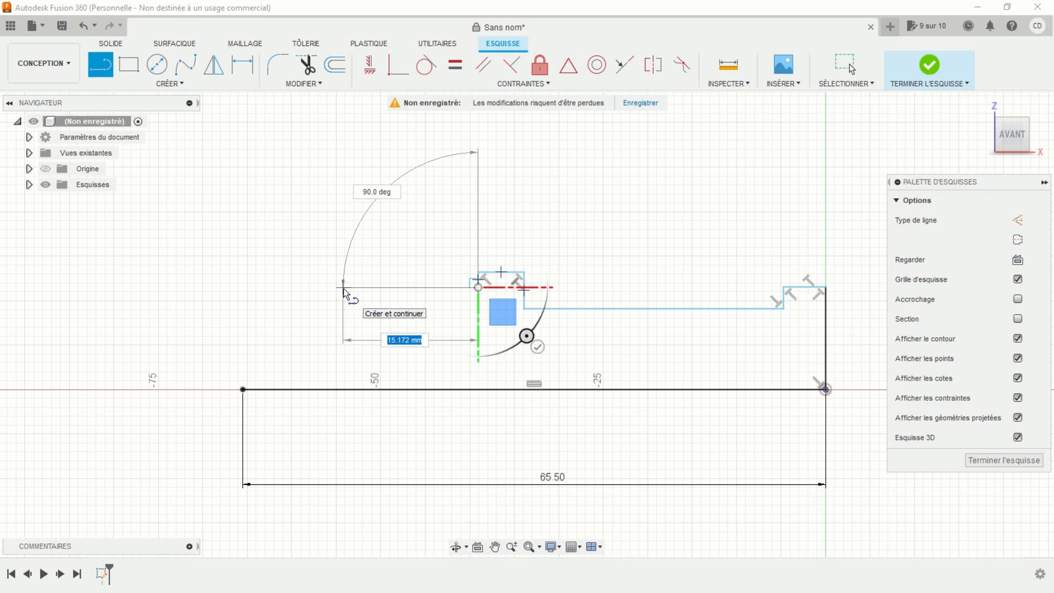
{"action": "left_click", "coordinate": [343, 292]}
{"action": "scroll", "coordinate": [344, 333], "scroll_direction": "up", "scroll_amount": 2}
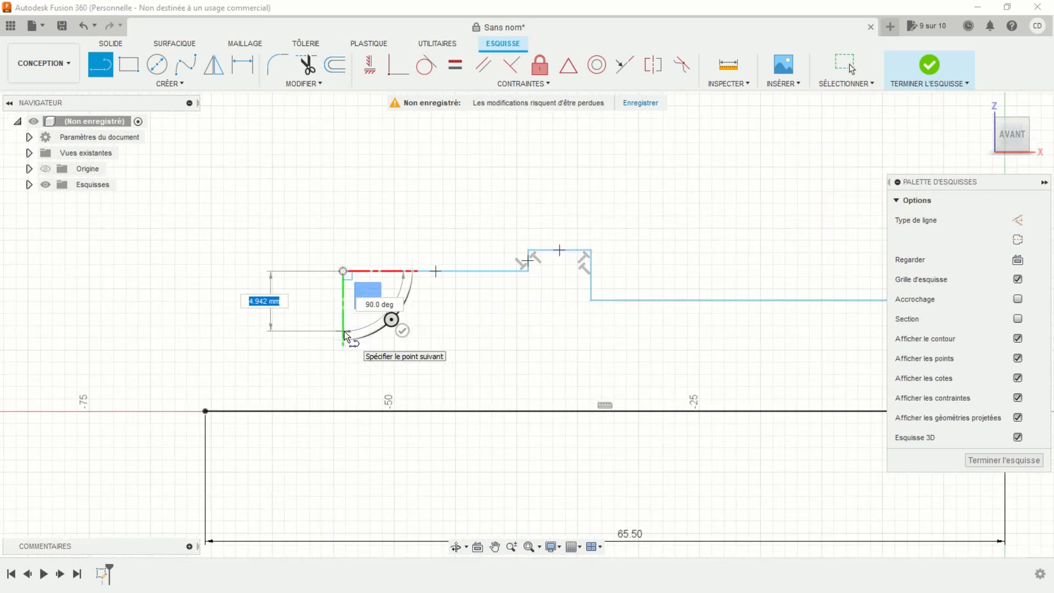
{"action": "left_click", "coordinate": [344, 331]}
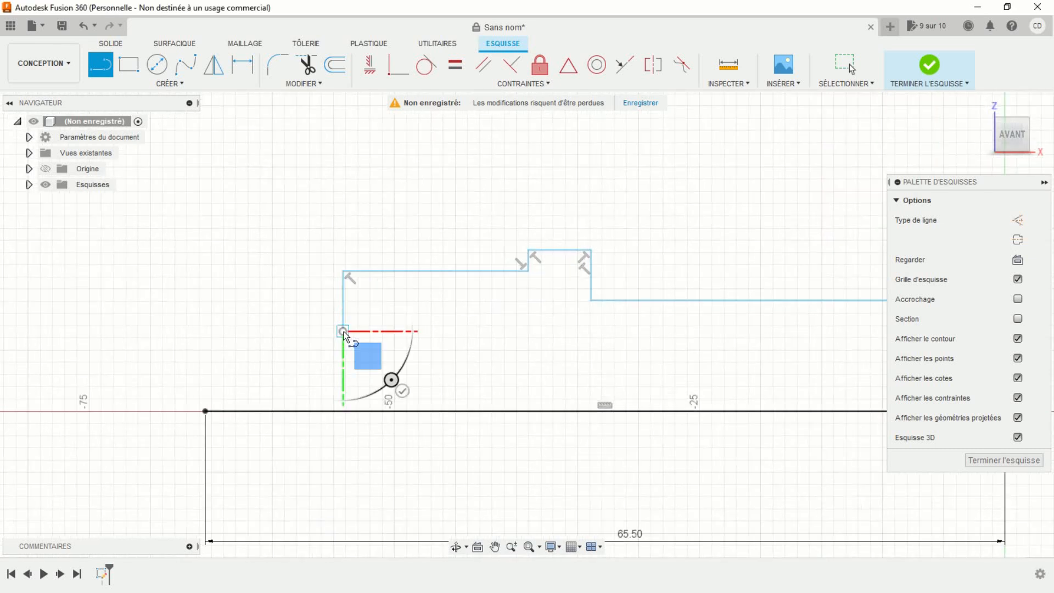
- Draw the narrow groove's floor and a taller end block, closing the profile at the baseline's left endpoint
{"action": "left_click", "coordinate": [297, 331]}
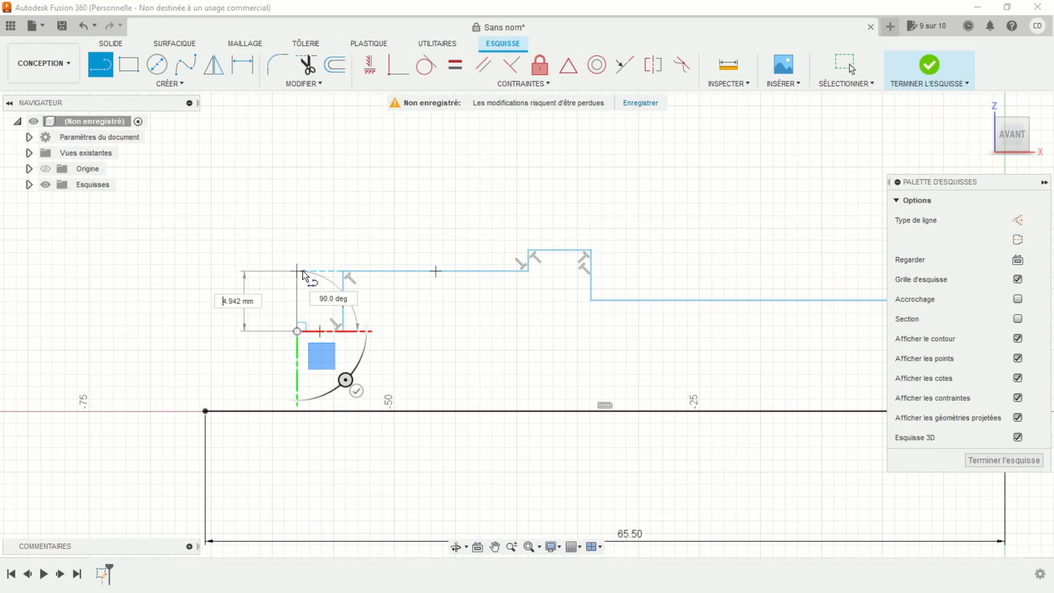
{"action": "left_click", "coordinate": [296, 240]}
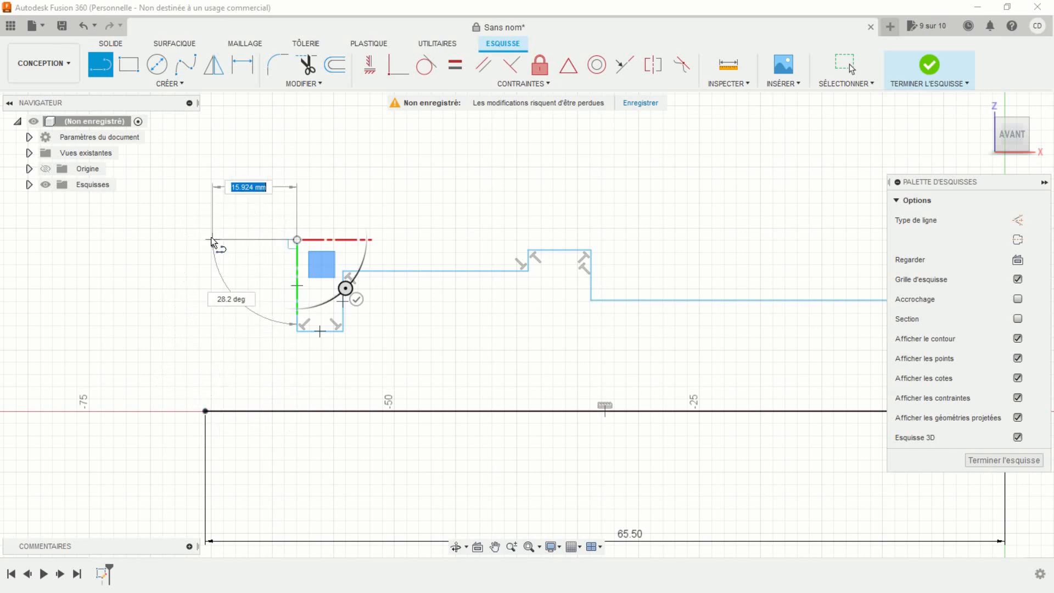
{"action": "left_click", "coordinate": [205, 240]}
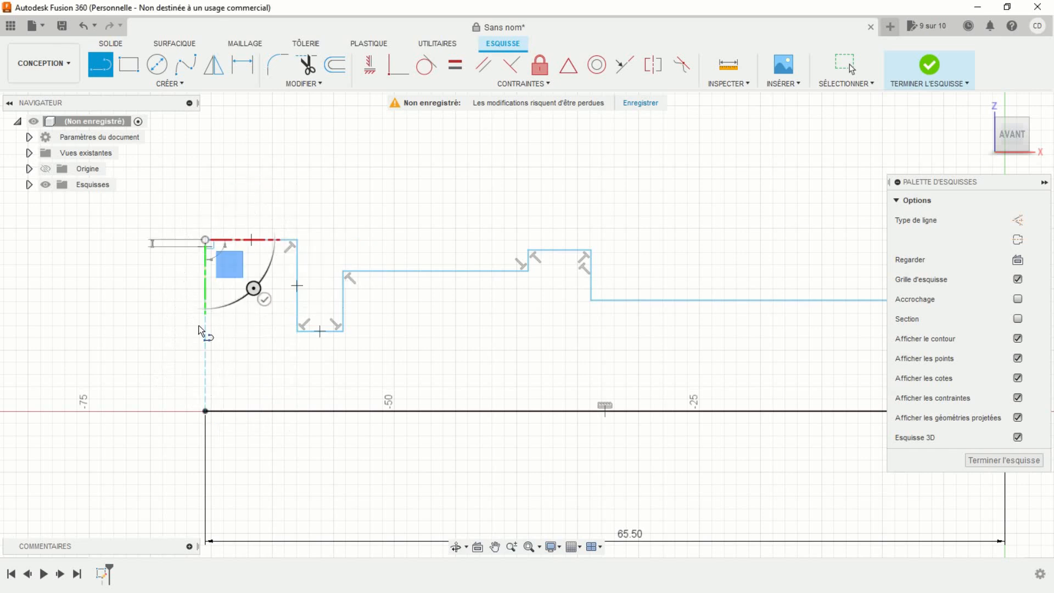
{"action": "left_click", "coordinate": [206, 411]}
{"action": "key", "text": "Escape"}
{"action": "scroll", "coordinate": [278, 359], "scroll_direction": "down", "scroll_amount": 5}
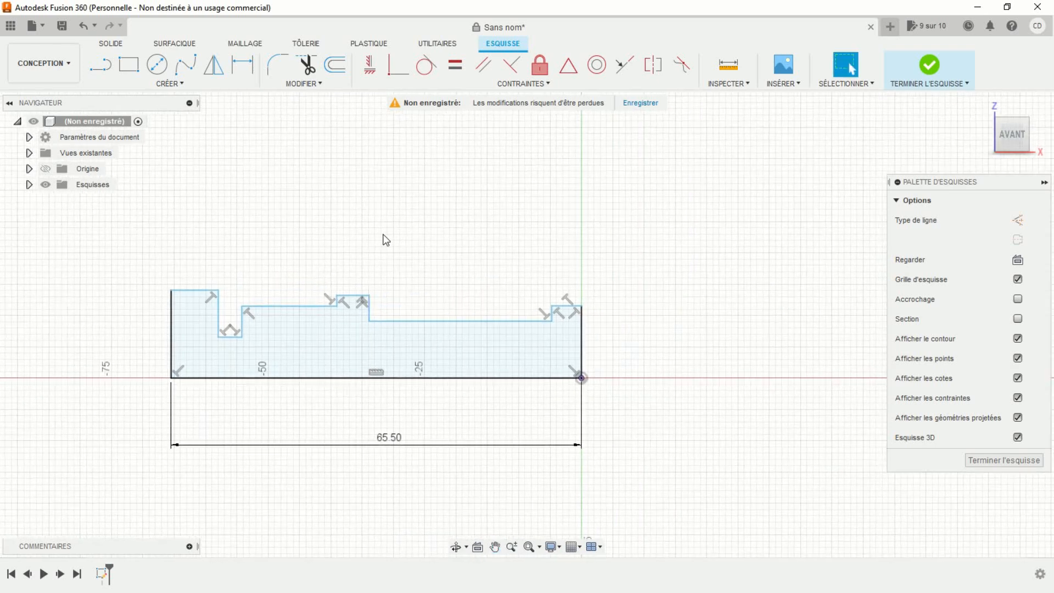
- Dimension the shoulder at the origin end with a height of 12.3/2 mm and a width of 5 mm
{"action": "left_click", "coordinate": [244, 65]}
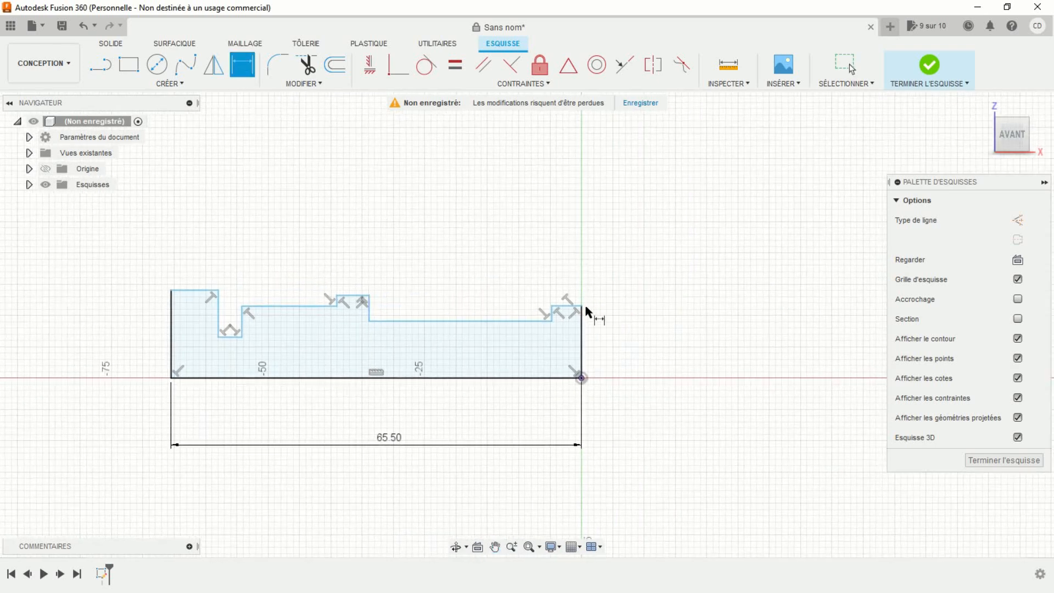
{"action": "left_click", "coordinate": [583, 343]}
{"action": "left_click", "coordinate": [630, 341]}
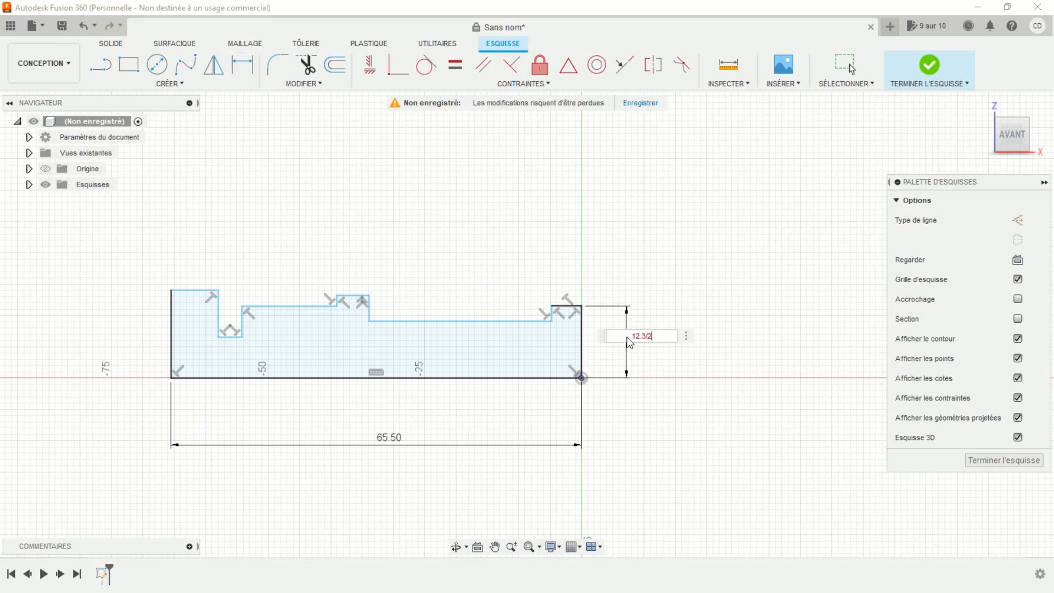
{"action": "key", "text": "Return"}
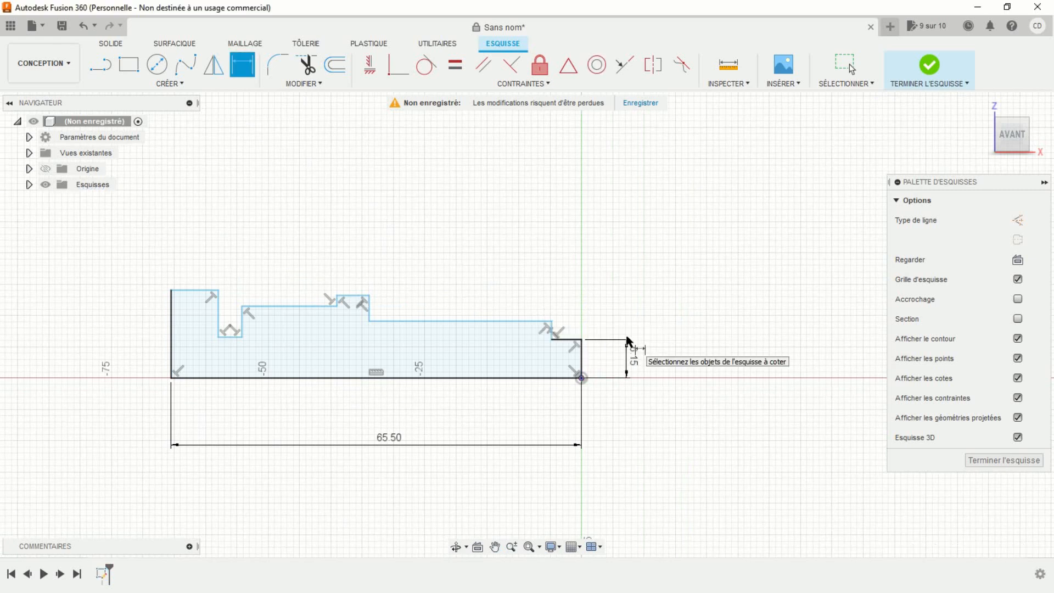
{"action": "left_click", "coordinate": [570, 342]}
{"action": "left_click", "coordinate": [619, 288]}
{"action": "type", "text": "5"}
{"action": "key", "text": "Return"}
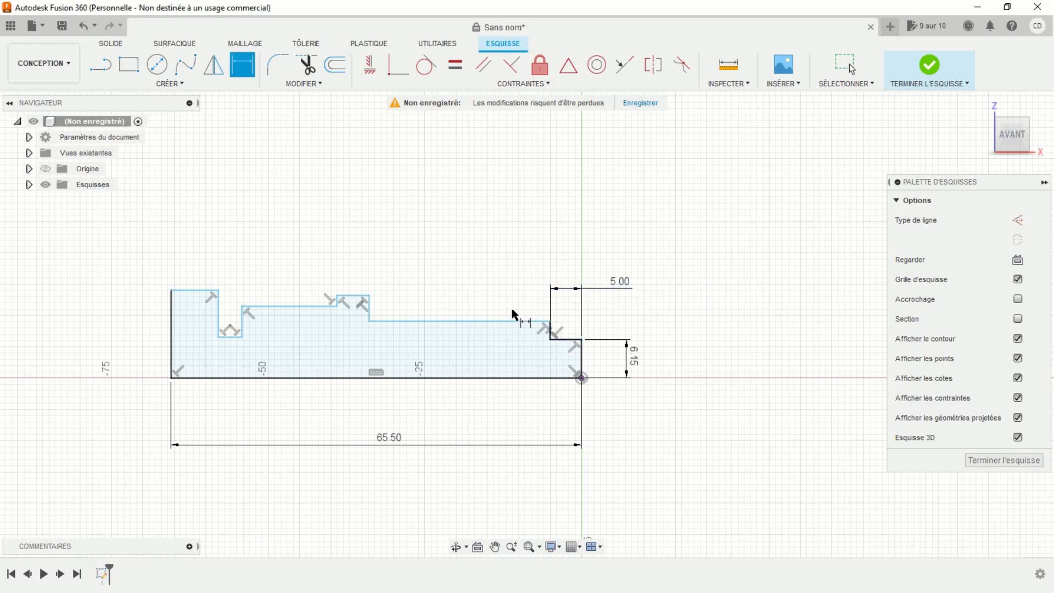
- Dimension the height of the long middle section above the baseline as 5 mm
{"action": "left_click", "coordinate": [497, 323]}
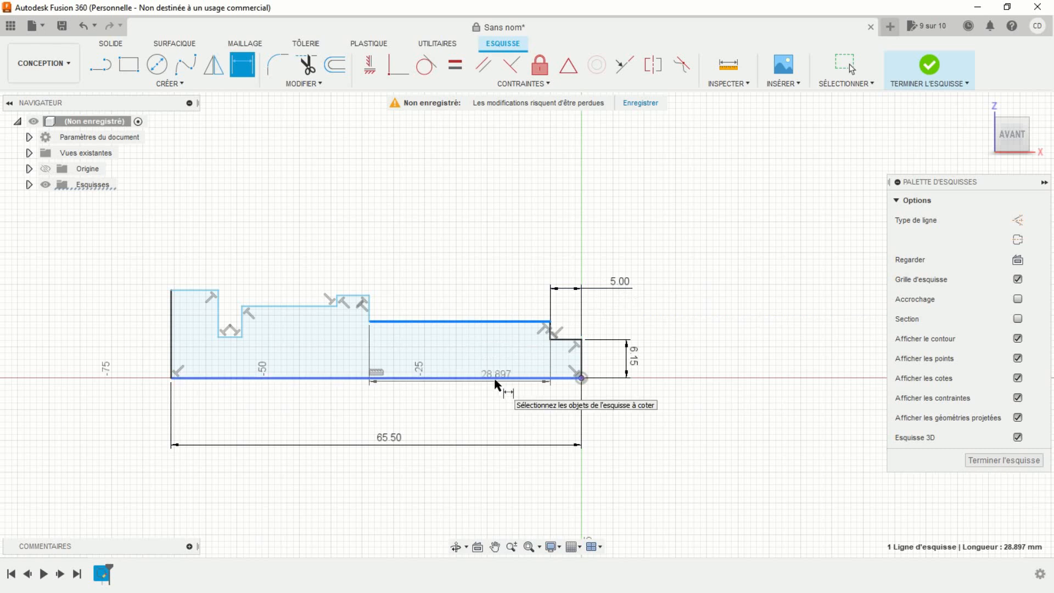
{"action": "left_click", "coordinate": [488, 378]}
{"action": "left_click", "coordinate": [490, 420]}
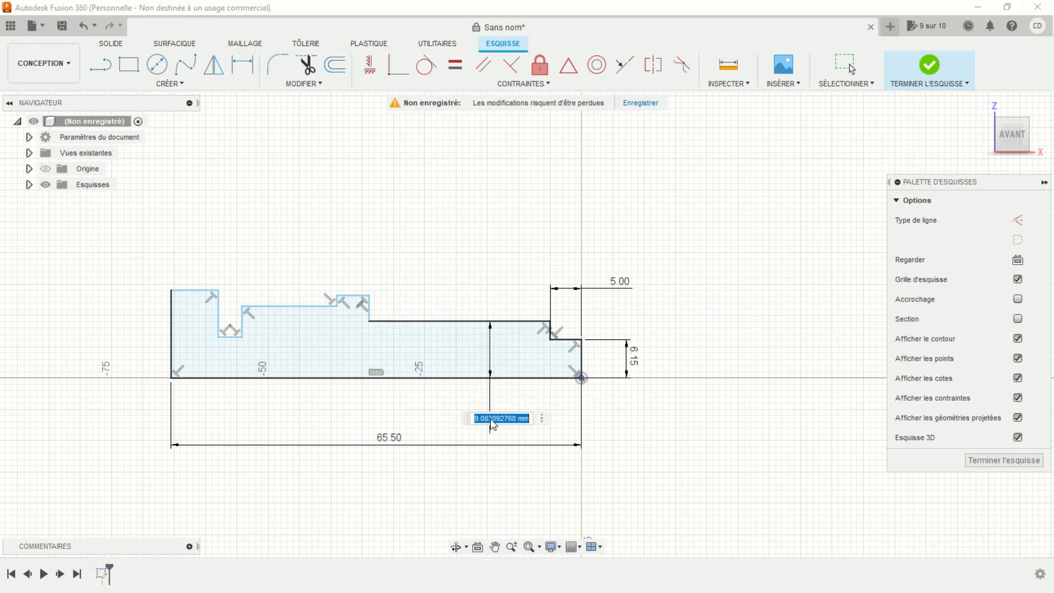
{"action": "type", "text": "5"}
{"action": "key", "text": "Return"}
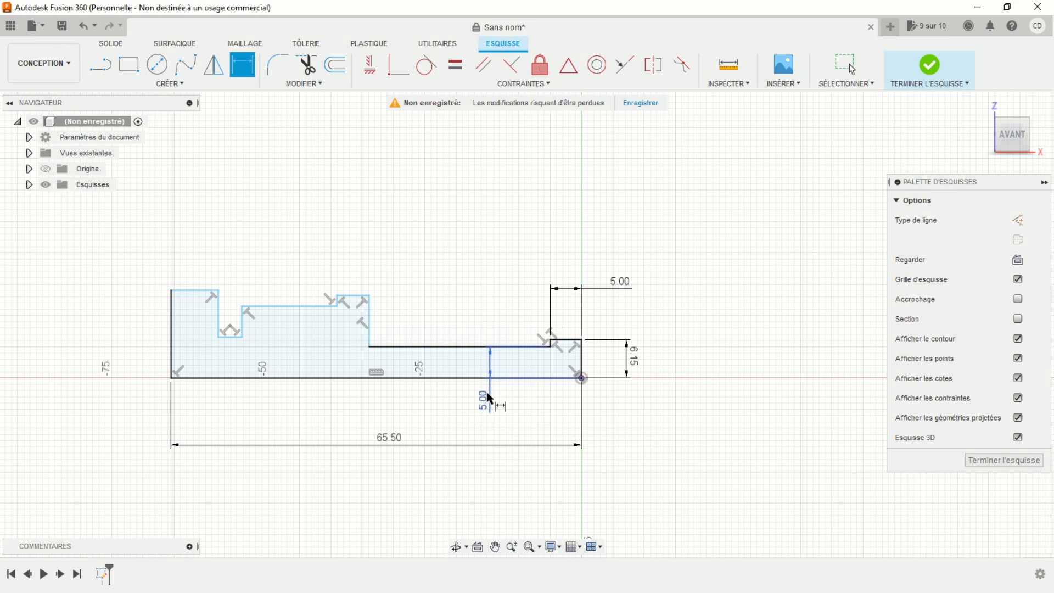
- Dimension the collar left of the long section with a width of 6 mm and a height of 7 mm above the baseline
{"action": "left_click", "coordinate": [356, 303]}
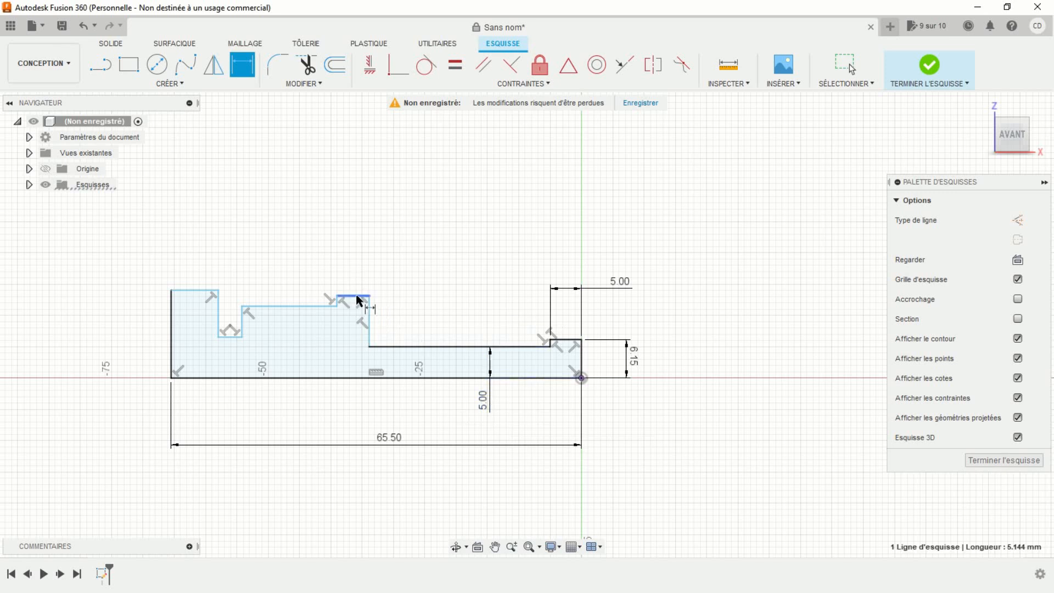
{"action": "left_click", "coordinate": [358, 250]}
{"action": "type", "text": "6"}
{"action": "key", "text": "Return"}
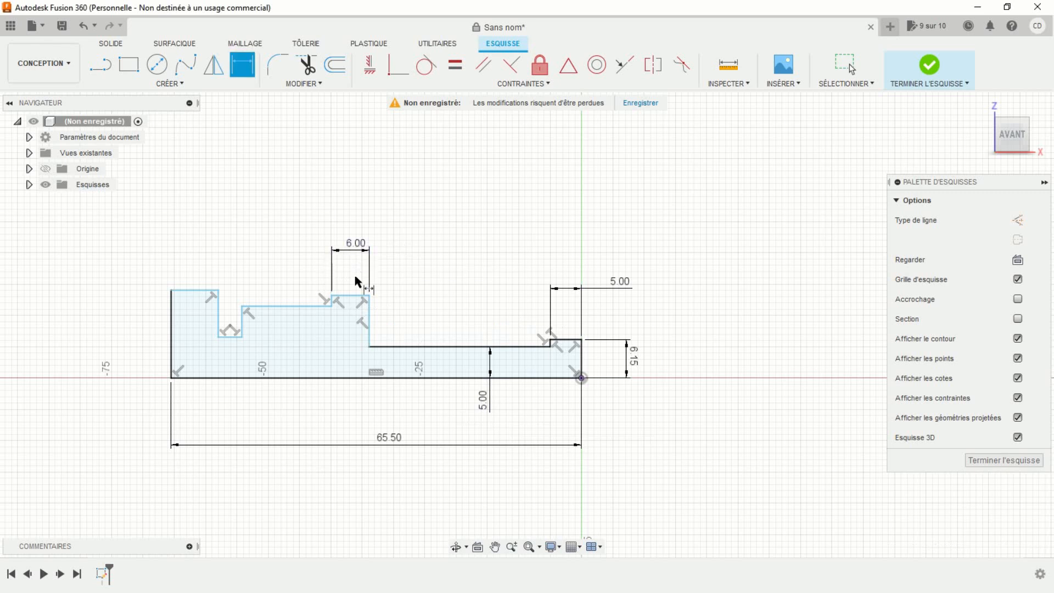
{"action": "left_click", "coordinate": [342, 296]}
{"action": "left_click", "coordinate": [343, 378]}
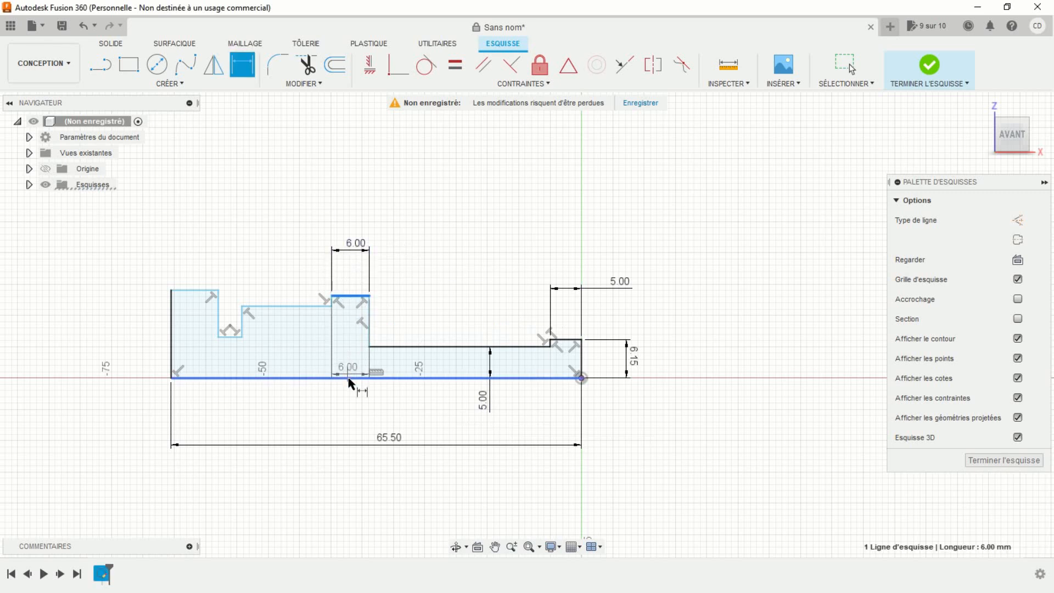
{"action": "left_click", "coordinate": [346, 419]}
{"action": "type", "text": "7"}
{"action": "key", "text": "Return"}
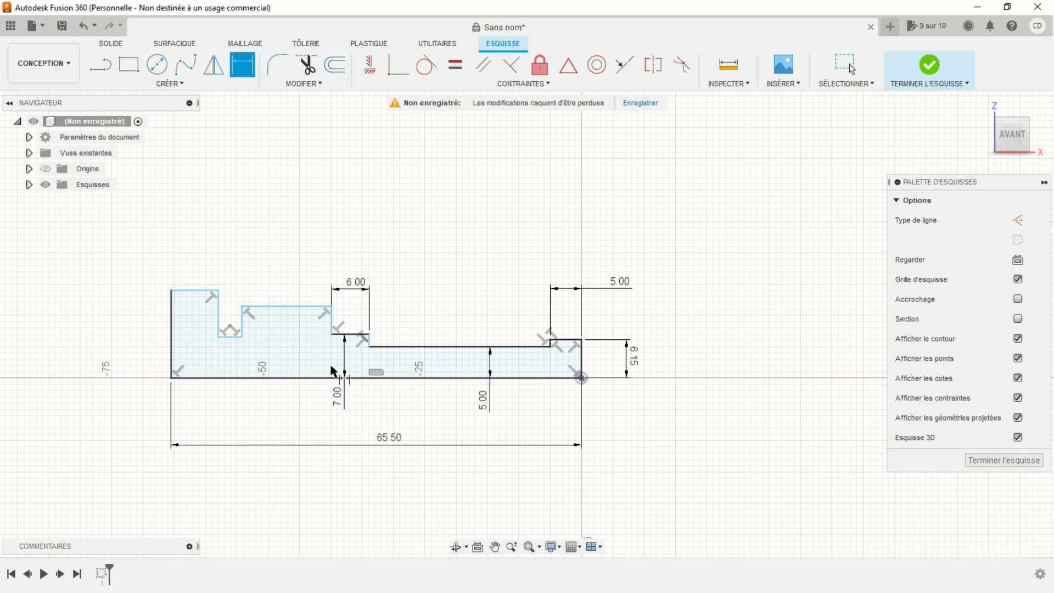
- Dimension the distance from the collar's left edge to the profile's right end edge as 44.5 mm
{"action": "left_click", "coordinate": [333, 323]}
{"action": "left_click", "coordinate": [582, 358]}
{"action": "left_click", "coordinate": [461, 233]}
{"action": "type", "text": "44.5"}
{"action": "key", "text": "Return"}
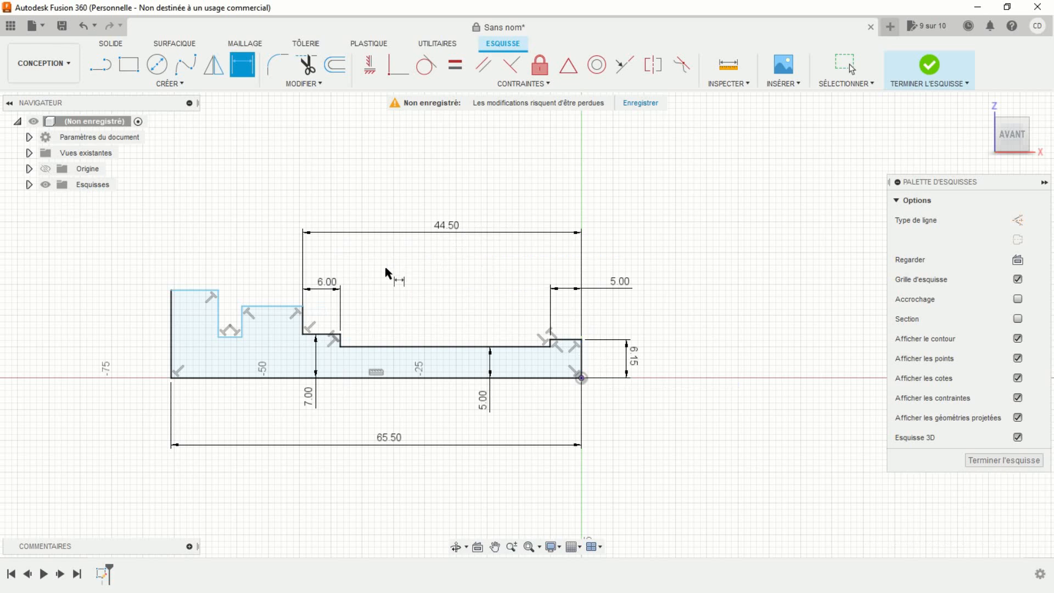
- Dimension the section left of the collar with a height of 6 mm above the baseline and a length of 15 mm
{"action": "left_click", "coordinate": [266, 306]}
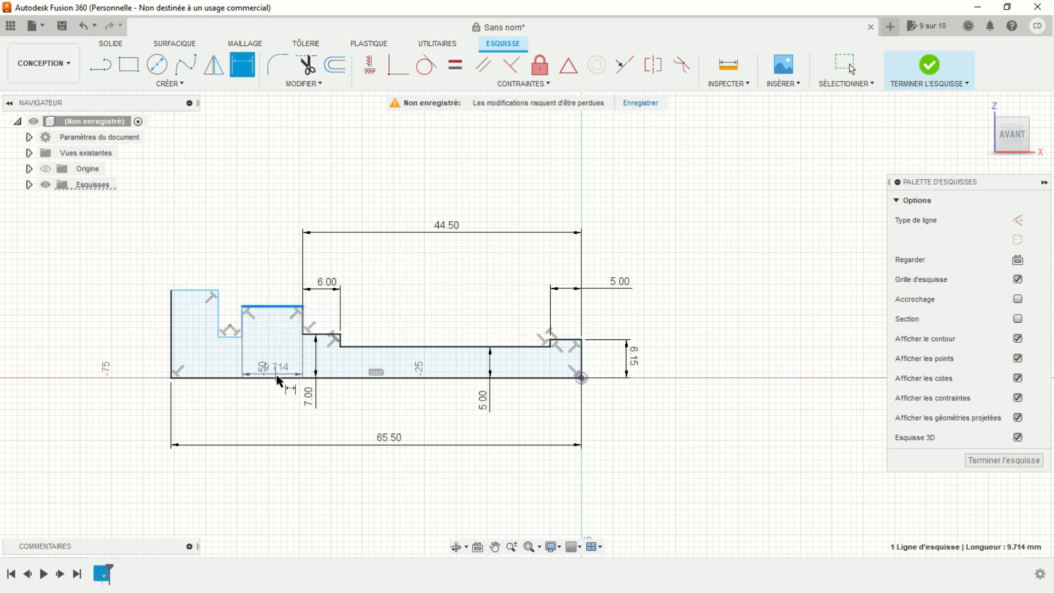
{"action": "left_click", "coordinate": [276, 377]}
{"action": "left_click", "coordinate": [280, 416]}
{"action": "type", "text": "6"}
{"action": "key", "text": "Return"}
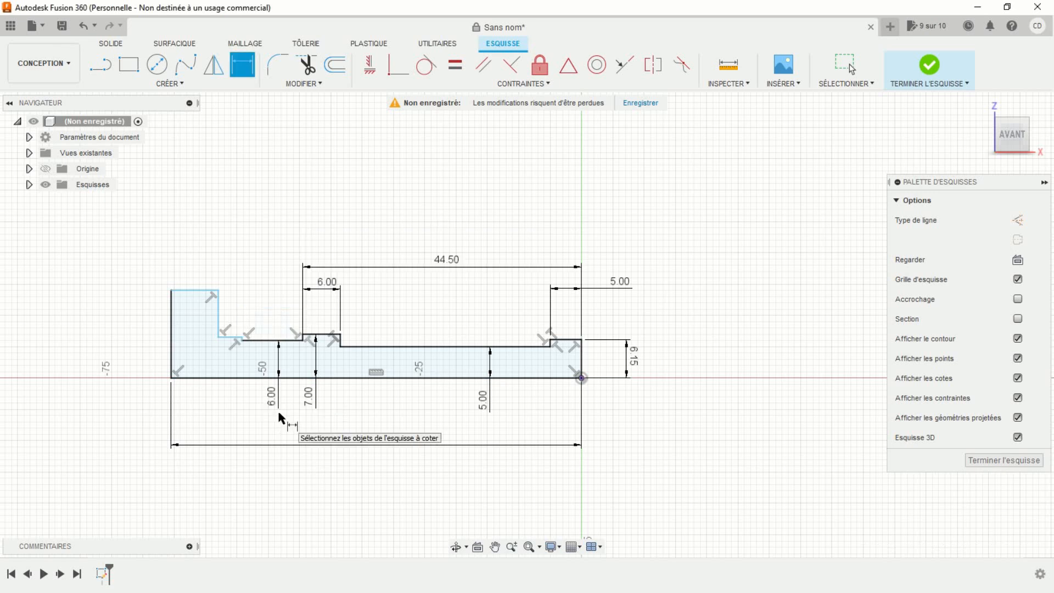
{"action": "left_click", "coordinate": [273, 340]}
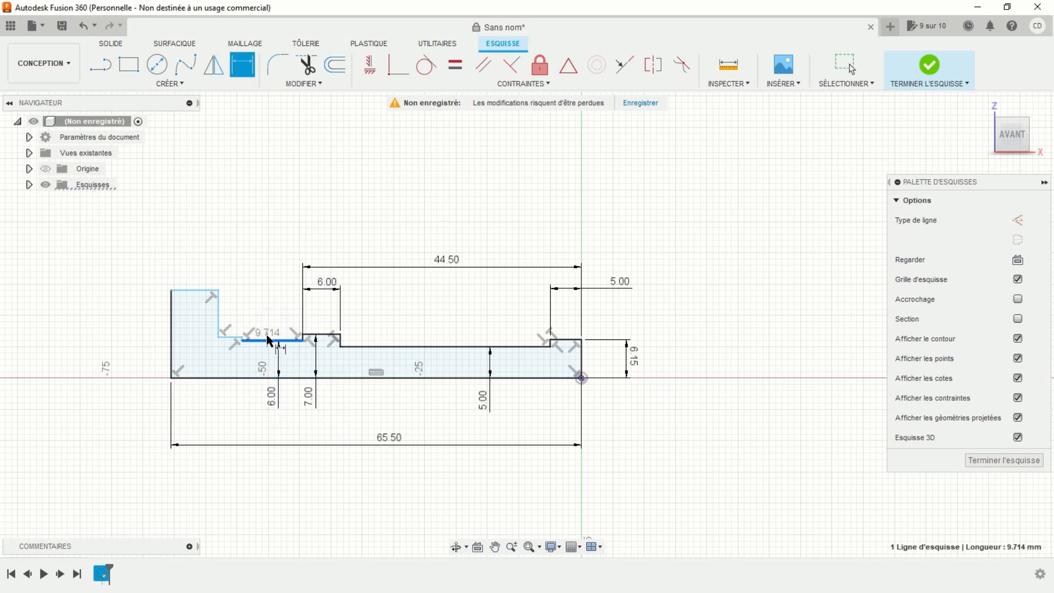
{"action": "left_click", "coordinate": [267, 307]}
{"action": "type", "text": "15"}
{"action": "key", "text": "Return"}
{"action": "key", "text": "Escape"}
{"action": "left_click", "coordinate": [180, 352]}
{"action": "scroll", "coordinate": [180, 352], "scroll_direction": "down", "scroll_amount": 3}
{"action": "scroll", "coordinate": [223, 364], "scroll_direction": "up", "scroll_amount": 5}
{"action": "middle_click_drag", "start_coordinate": [213, 385], "coordinate": [511, 395]}
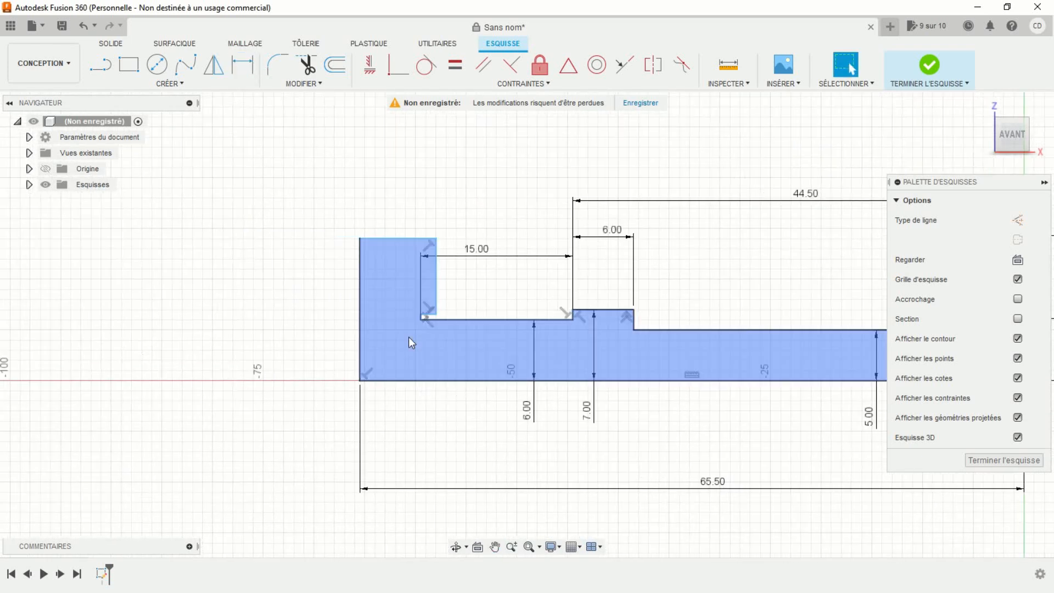
- Lower the floor line of the groove near the profile's left end and dimension its height above the baseline as 4 mm
{"action": "left_click_drag", "start_coordinate": [437, 283], "coordinate": [404, 349]}
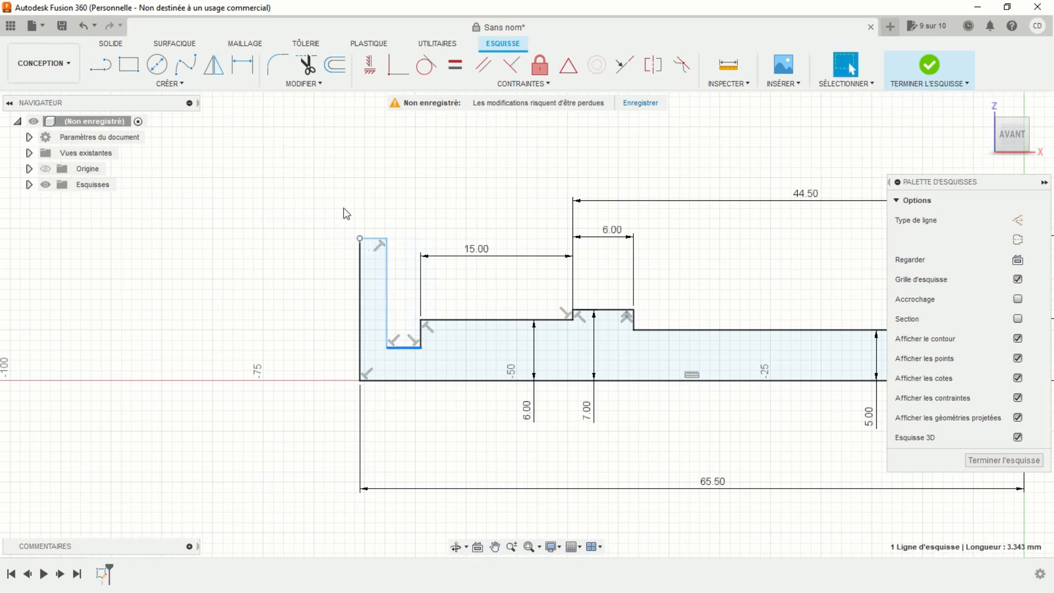
{"action": "left_click", "coordinate": [243, 70]}
{"action": "left_click", "coordinate": [406, 381]}
{"action": "left_click", "coordinate": [405, 431]}
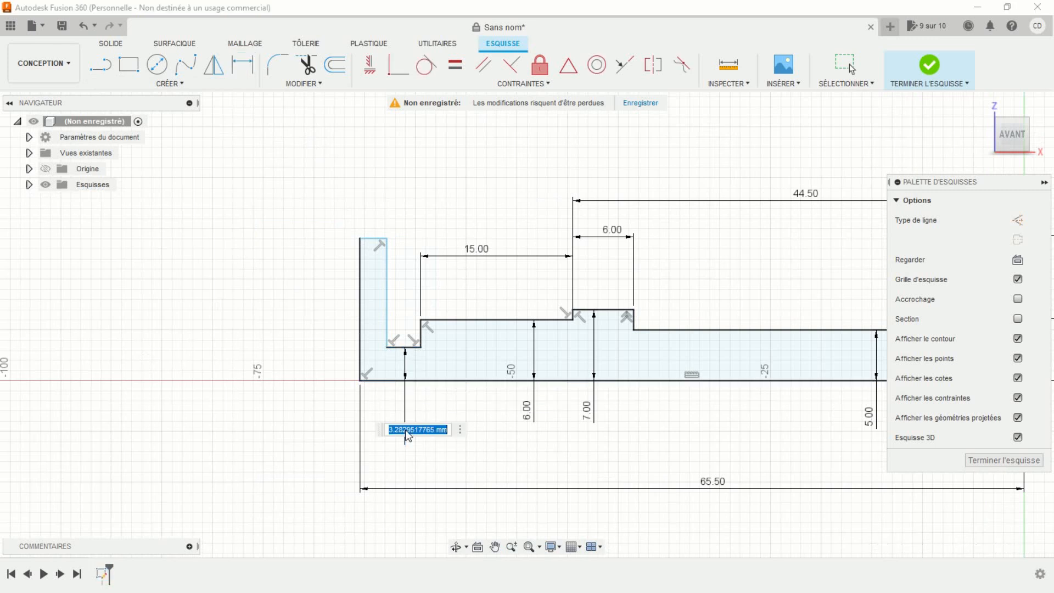
{"action": "type", "text": "4"}
{"action": "key", "text": "Return"}
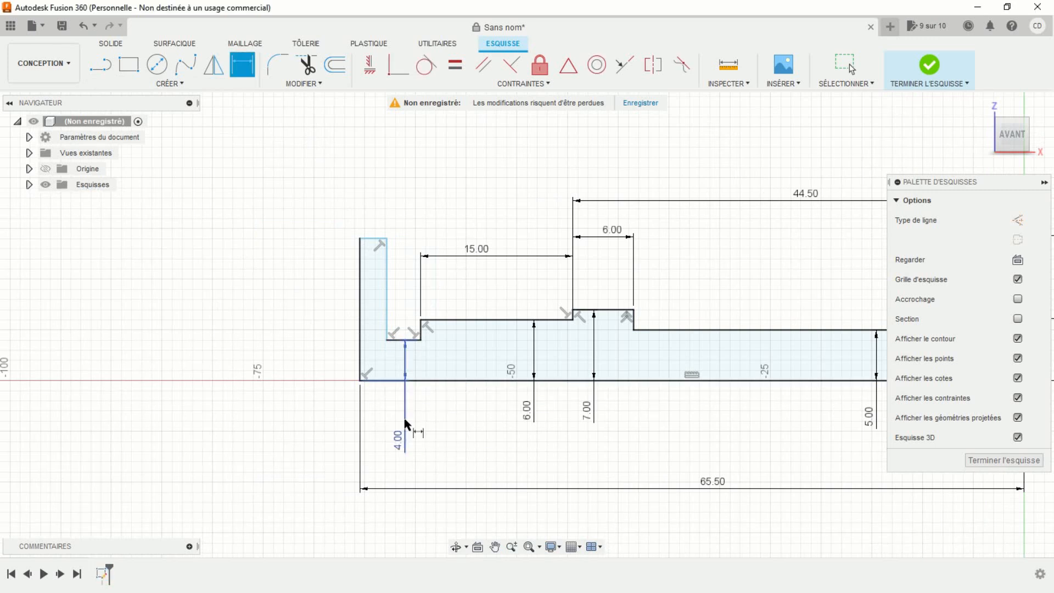
- Dimension the groove's width as 3 mm along its floor line
{"action": "left_click", "coordinate": [409, 340]}
{"action": "left_click", "coordinate": [445, 197]}
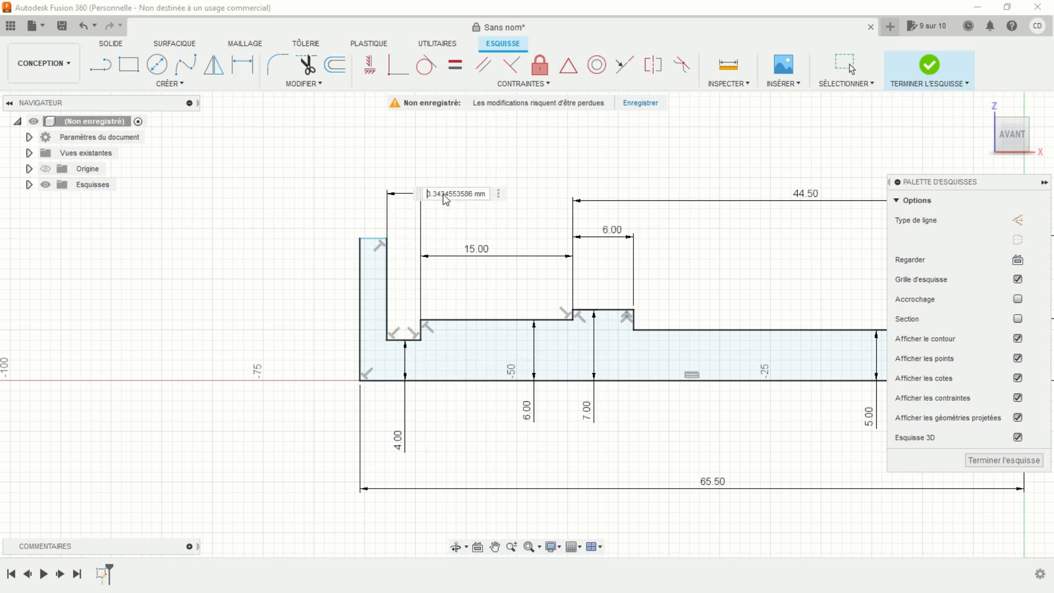
{"action": "type", "text": "3"}
{"action": "key", "text": "Return"}
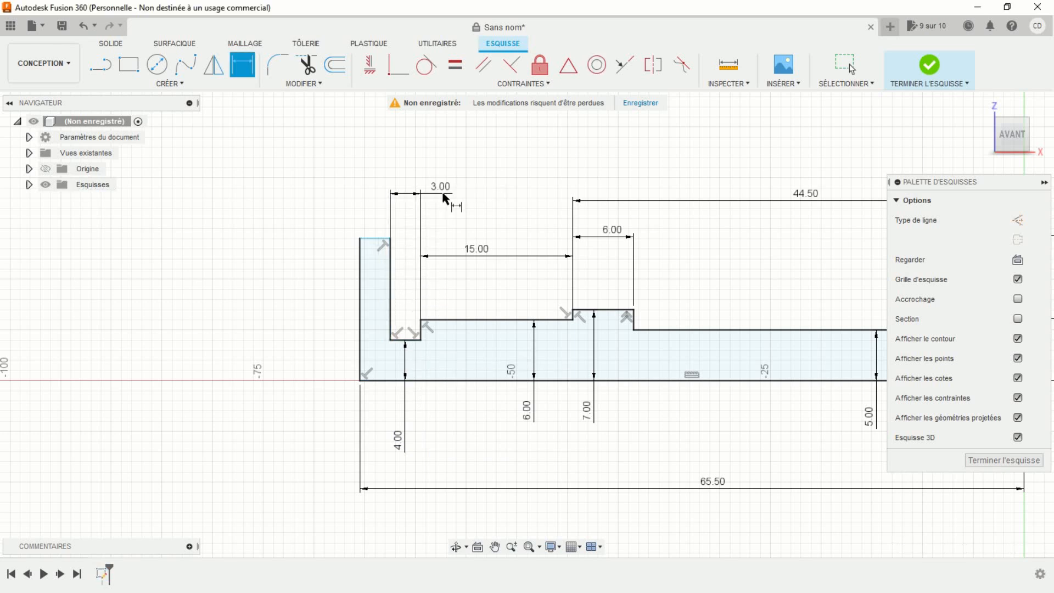
- Dimension the profile's left end edge with a height of 5.5 mm
{"action": "left_click", "coordinate": [360, 325]}
{"action": "left_click", "coordinate": [318, 324]}
{"action": "type", "text": "5.5"}
{"action": "key", "text": "Return"}
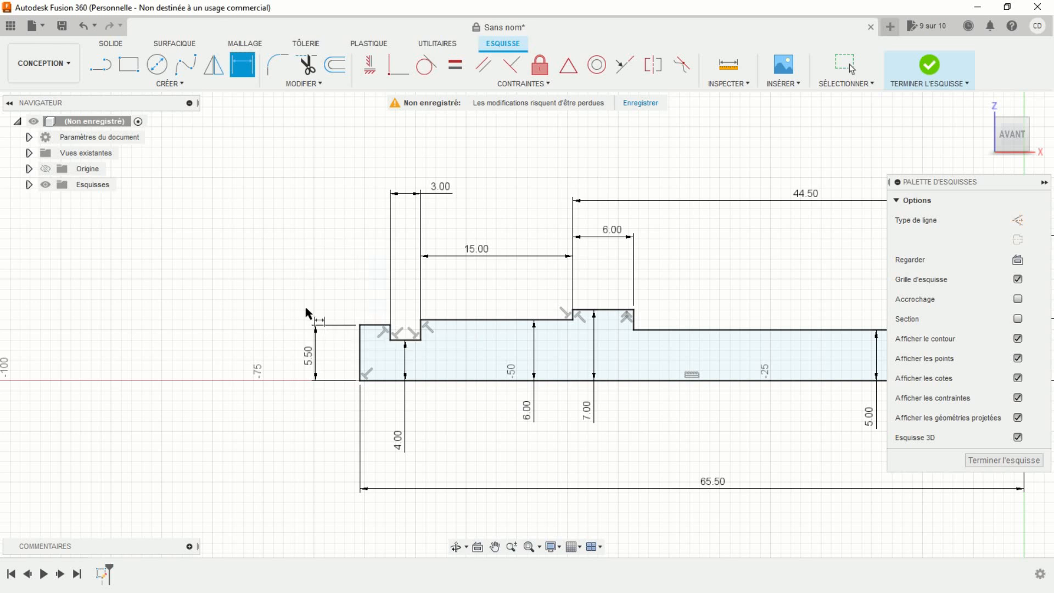
- Finish the sketch and revolve the profile 360 degrees about its long baseline as a new body
{"action": "scroll", "coordinate": [308, 275], "scroll_direction": "down", "scroll_amount": 3}
{"action": "scroll", "coordinate": [301, 266], "scroll_direction": "up", "scroll_amount": 1}
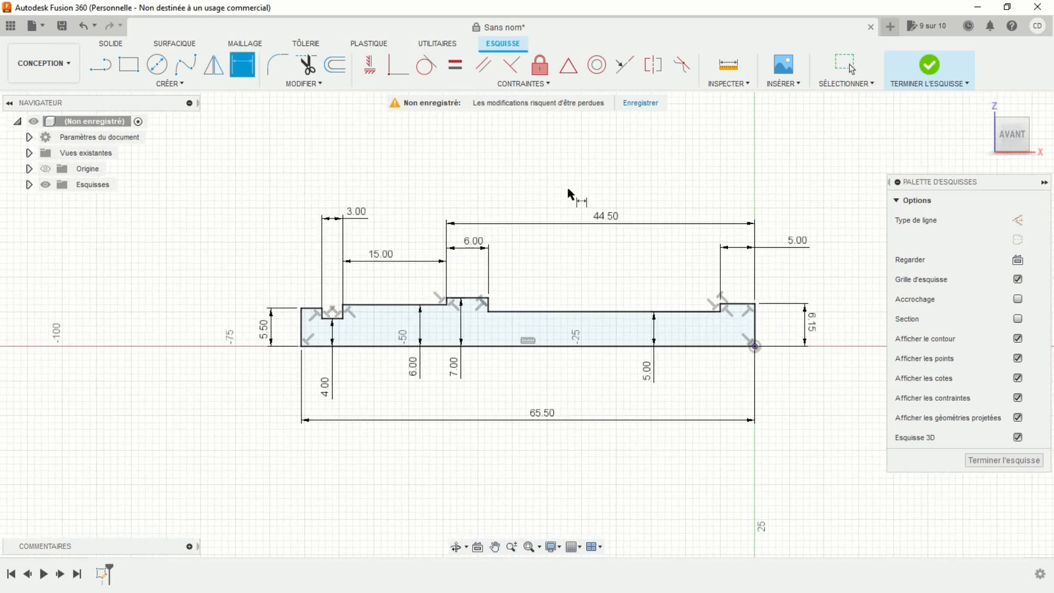
{"action": "left_click", "coordinate": [918, 71]}
{"action": "scroll", "coordinate": [596, 431], "scroll_direction": "down", "scroll_amount": 2}
{"action": "middle_click_drag", "start_coordinate": [588, 430], "coordinate": [503, 391], "text": "shift"}
{"action": "scroll", "coordinate": [492, 396], "scroll_direction": "up", "scroll_amount": 1}
{"action": "scroll", "coordinate": [499, 387], "scroll_direction": "up", "scroll_amount": 1}
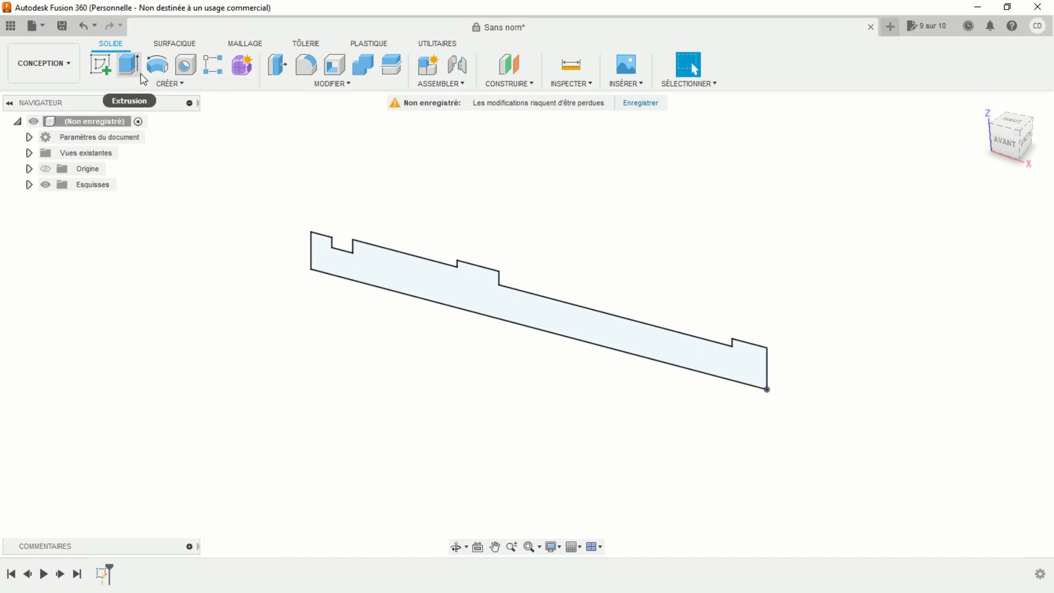
{"action": "left_click", "coordinate": [157, 64]}
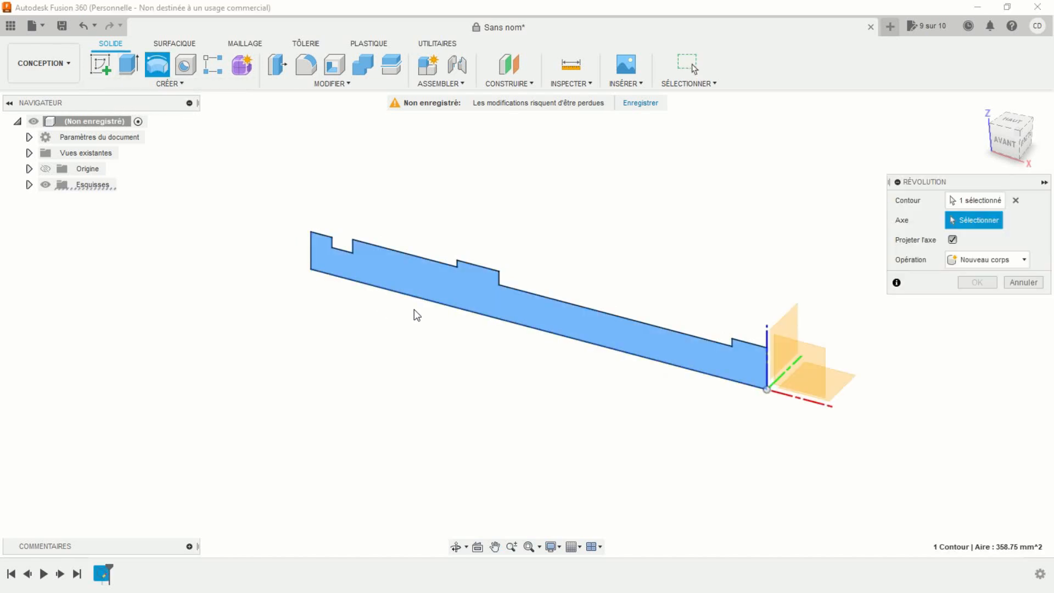
{"action": "left_click", "coordinate": [433, 302]}
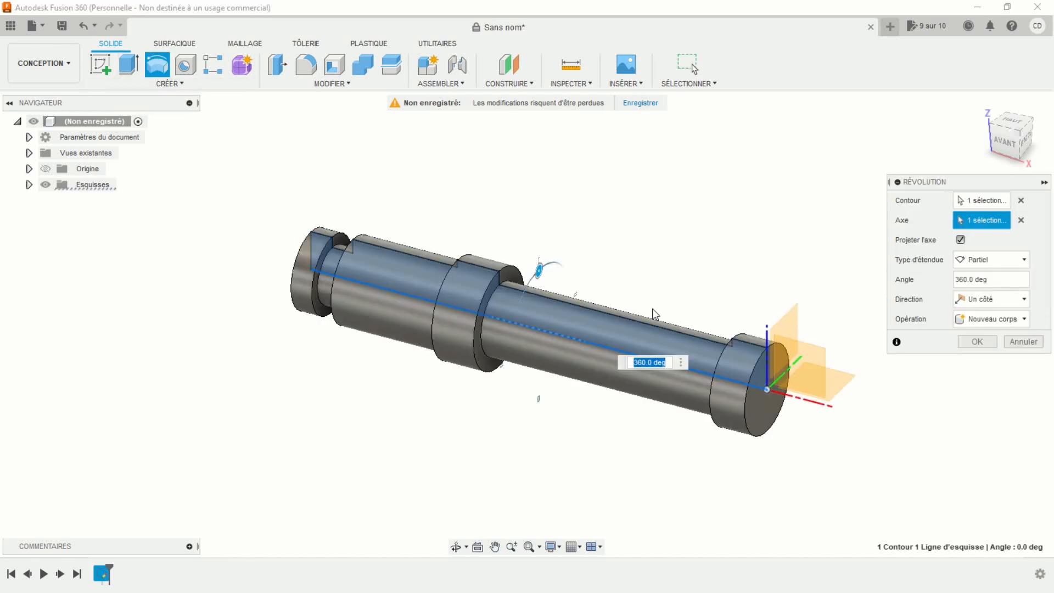
{"action": "left_click", "coordinate": [975, 341]}
{"action": "scroll", "coordinate": [679, 283], "scroll_direction": "down", "scroll_amount": 1}
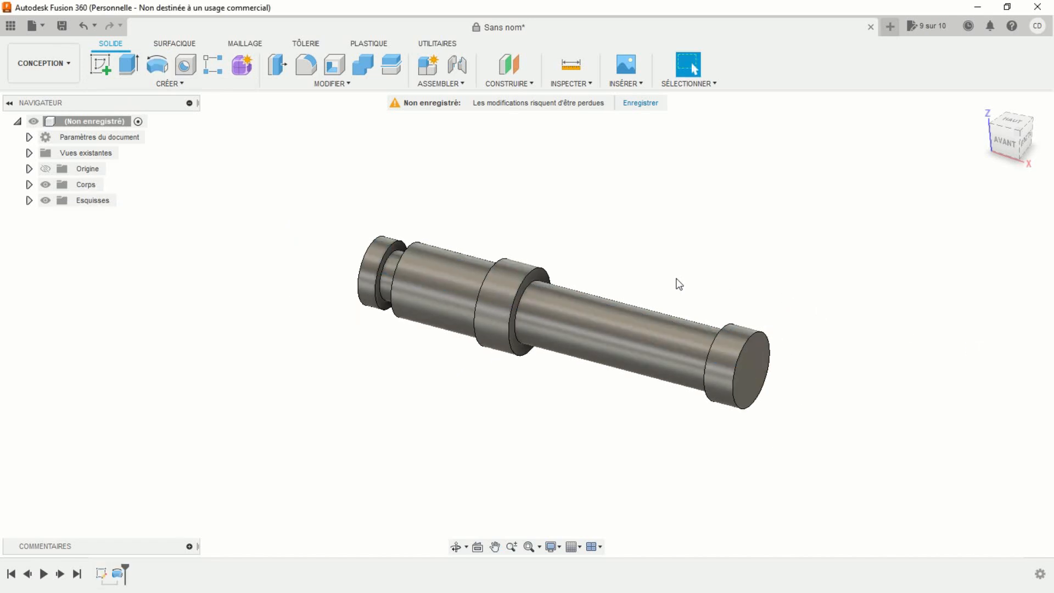
- Fillet the outer circular edge of the end face beside the groove with a constant radius
{"action": "middle_click_drag", "start_coordinate": [676, 284], "coordinate": [625, 291], "text": "shift"}
{"action": "middle_click_drag", "start_coordinate": [292, 371], "coordinate": [414, 412]}
{"action": "scroll", "coordinate": [428, 386], "scroll_direction": "up", "scroll_amount": 5}
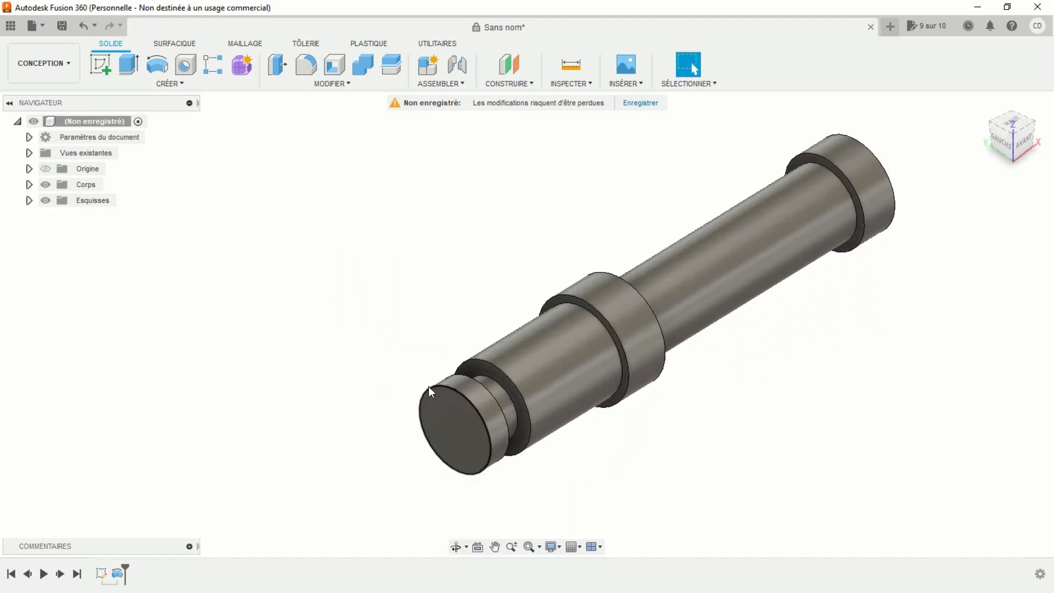
{"action": "middle_click_drag", "start_coordinate": [540, 503], "coordinate": [519, 343]}
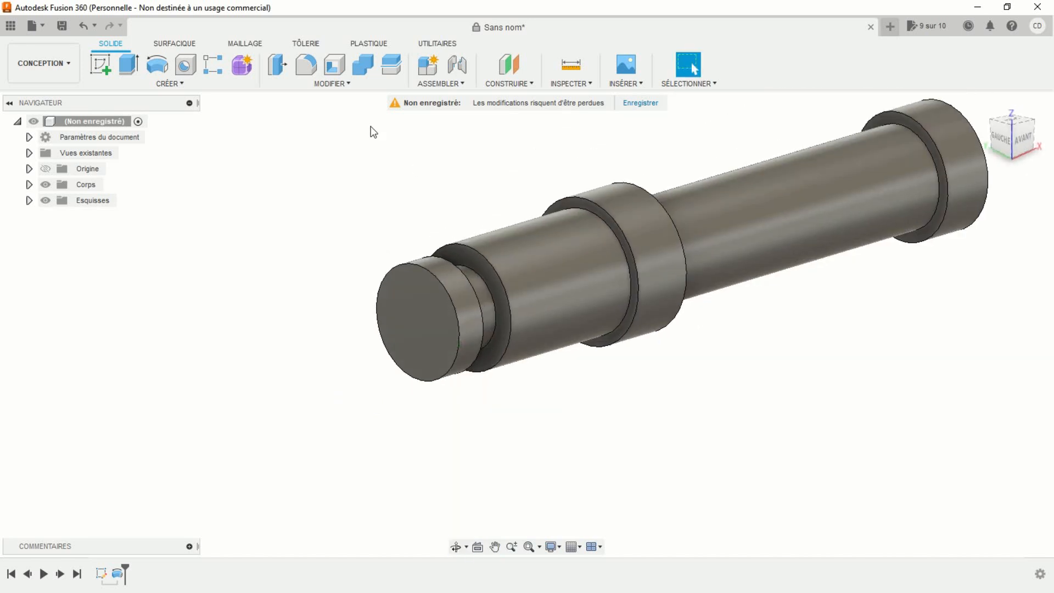
{"action": "left_click", "coordinate": [306, 65]}
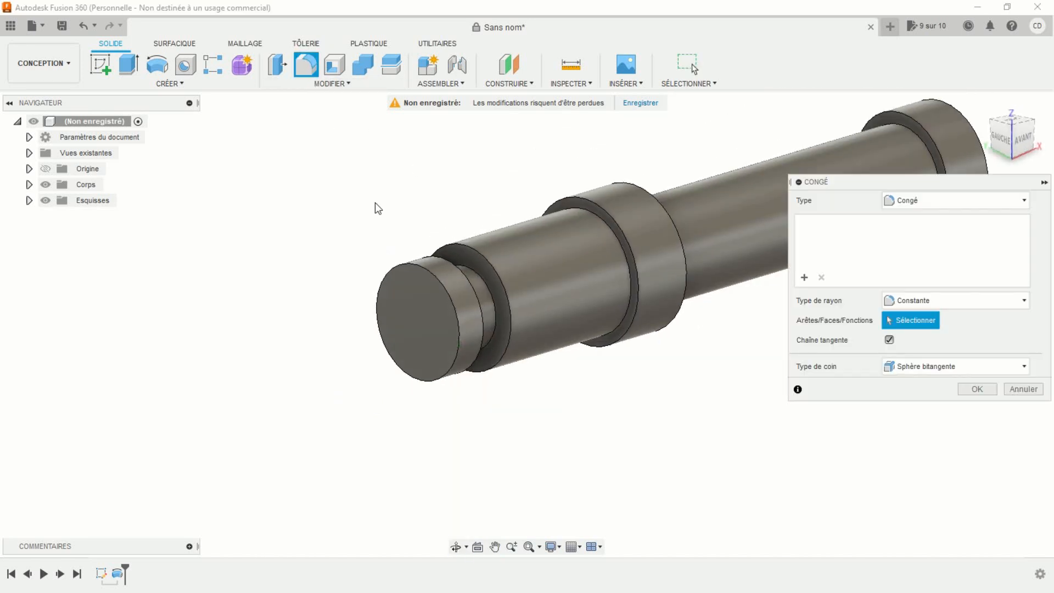
{"action": "left_click", "coordinate": [412, 266]}
{"action": "key", "text": "Return"}
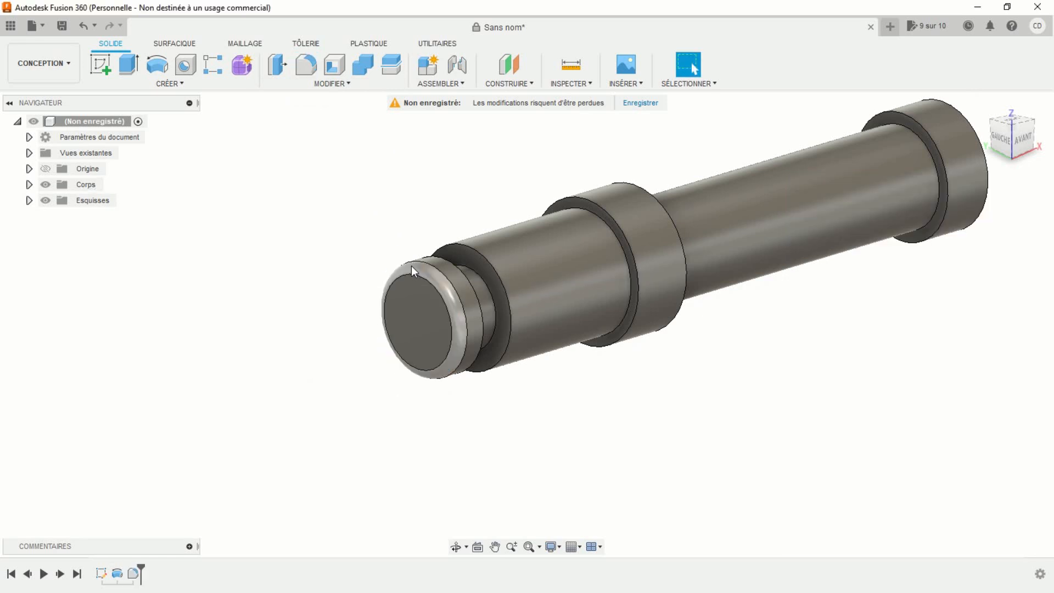
- Start a sketch on the filleted end face and draw an 11 mm diameter circle centred on the shaft axis
{"action": "left_click", "coordinate": [100, 65]}
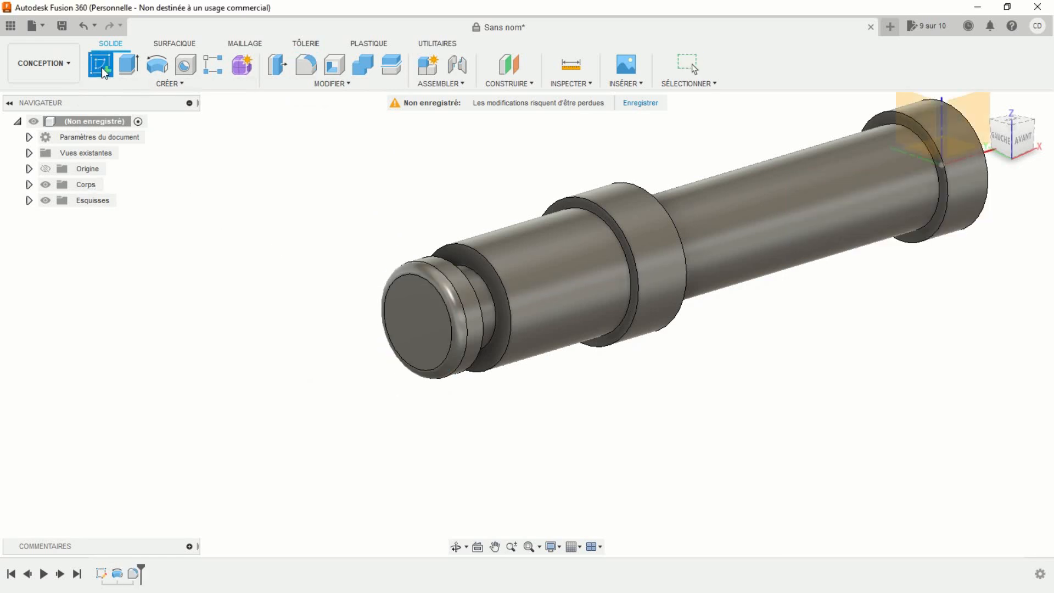
{"action": "left_click", "coordinate": [413, 331]}
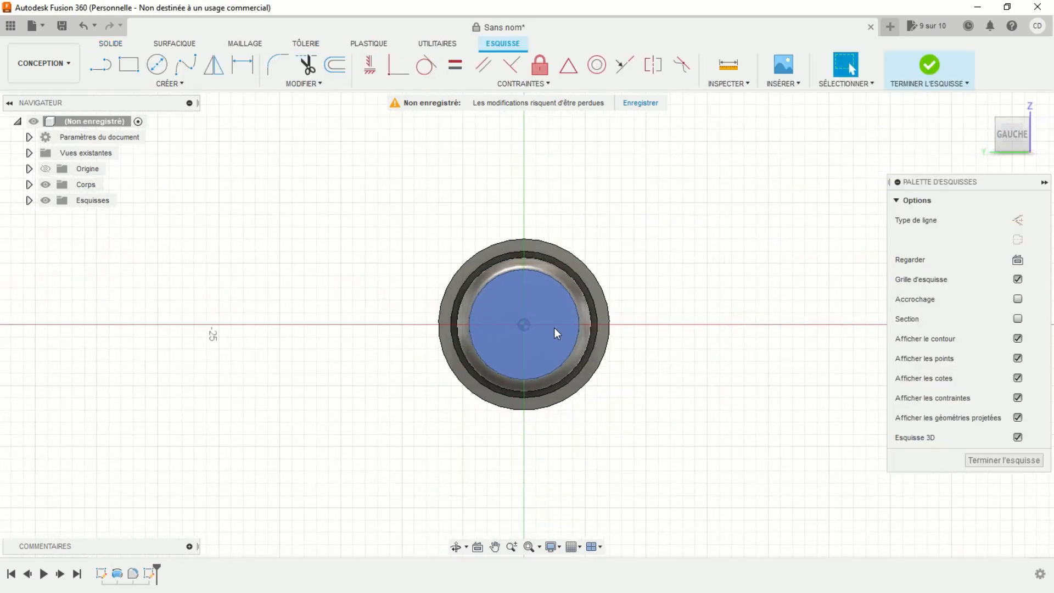
{"action": "middle_click_drag", "start_coordinate": [680, 275], "coordinate": [675, 240]}
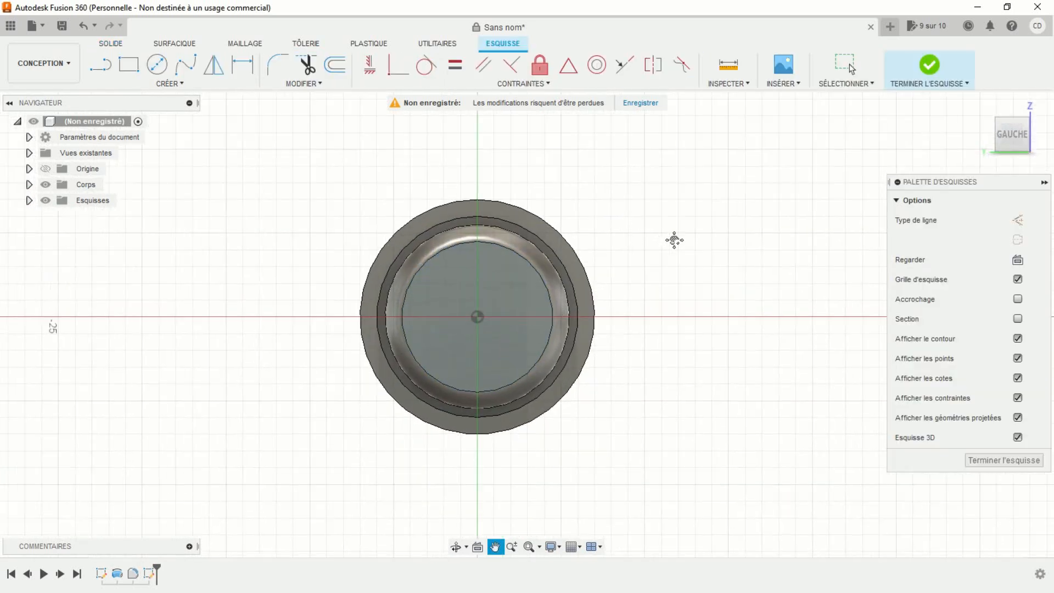
{"action": "left_click", "coordinate": [157, 65]}
{"action": "left_click", "coordinate": [477, 317]}
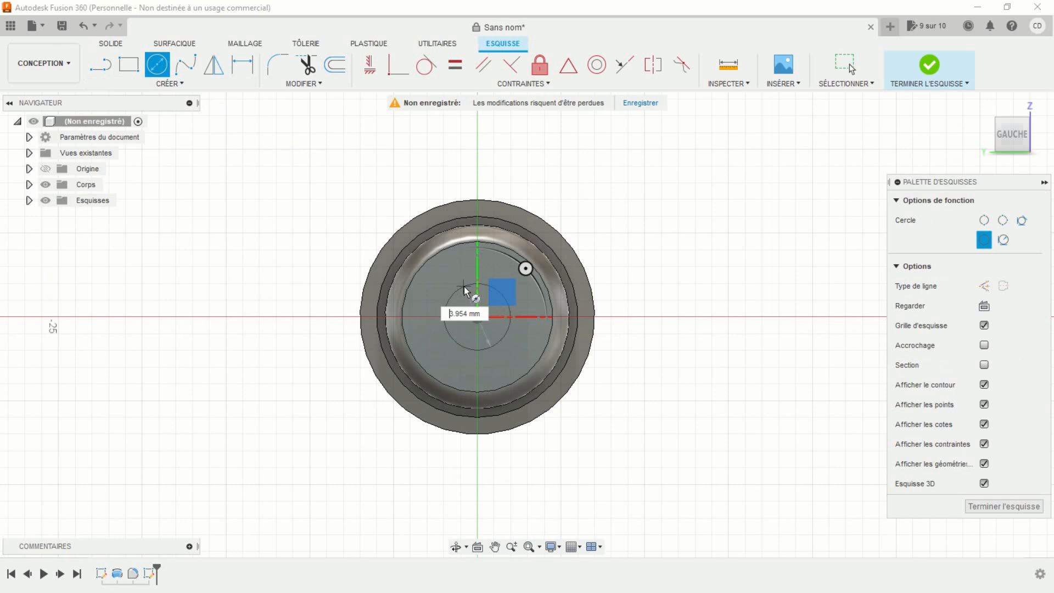
{"action": "type", "text": "11"}
{"action": "key", "text": "Return"}
{"action": "key", "text": "Escape"}
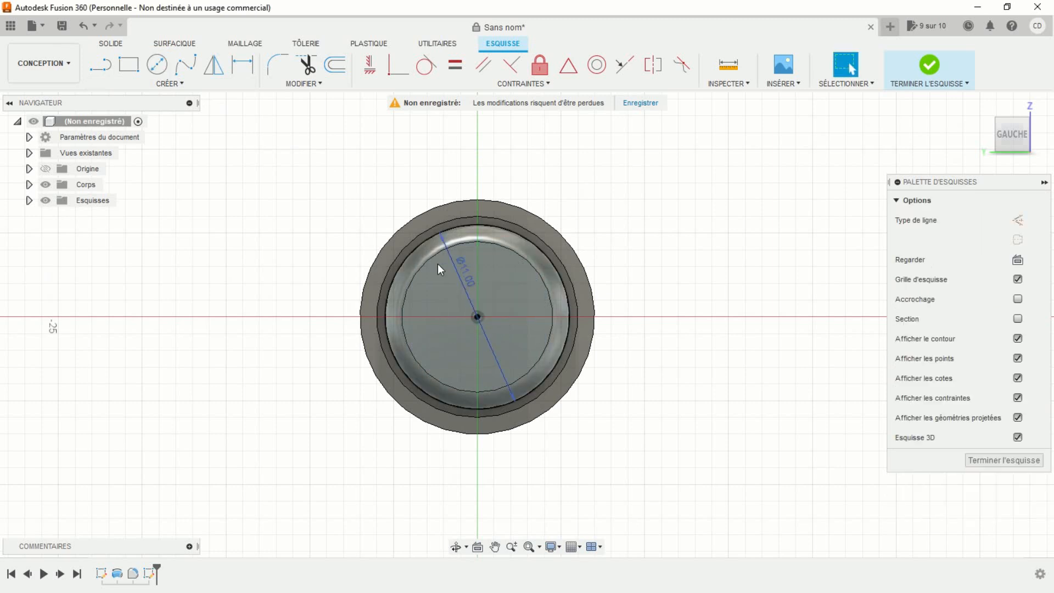
- Draw a 7 mm diameter circle concentric with the 11 mm circle
{"action": "left_click", "coordinate": [157, 66]}
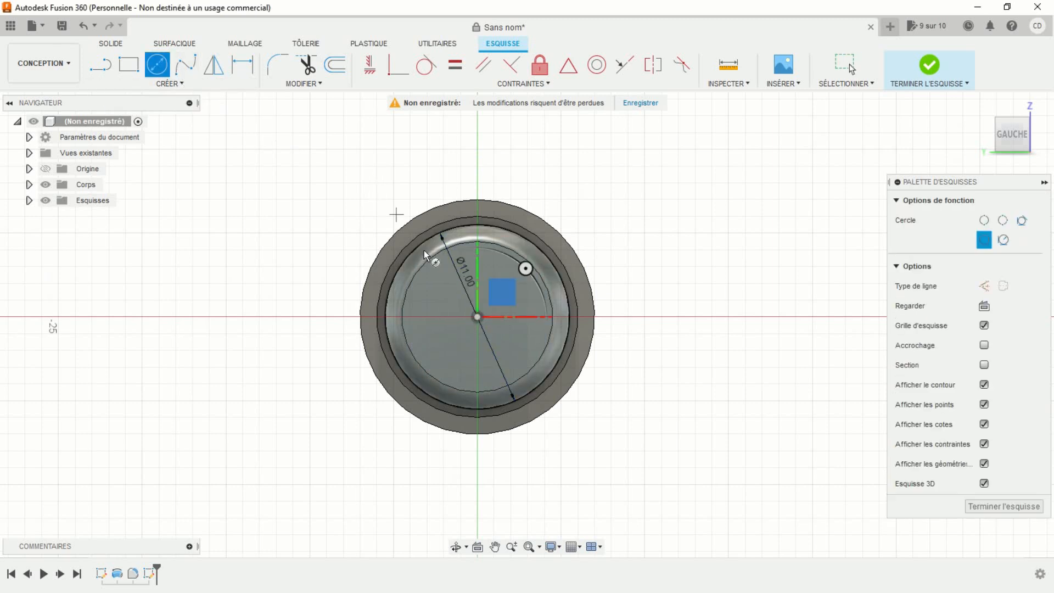
{"action": "left_click", "coordinate": [478, 318]}
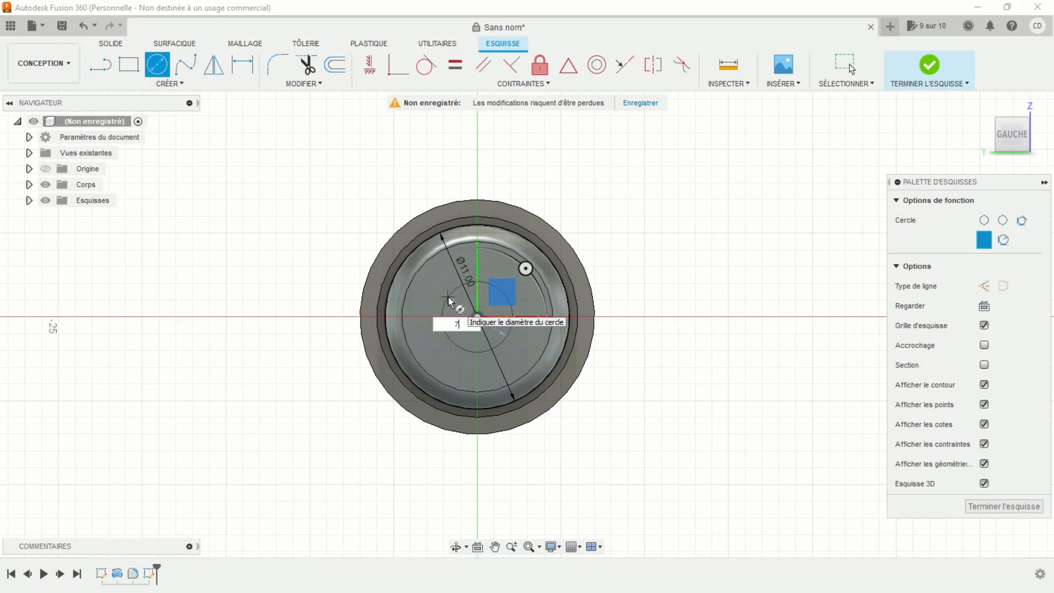
{"action": "type", "text": "7"}
{"action": "key", "text": "Return"}
{"action": "key", "text": "Escape"}
{"action": "scroll", "coordinate": [433, 262], "scroll_direction": "up", "scroll_amount": 3}
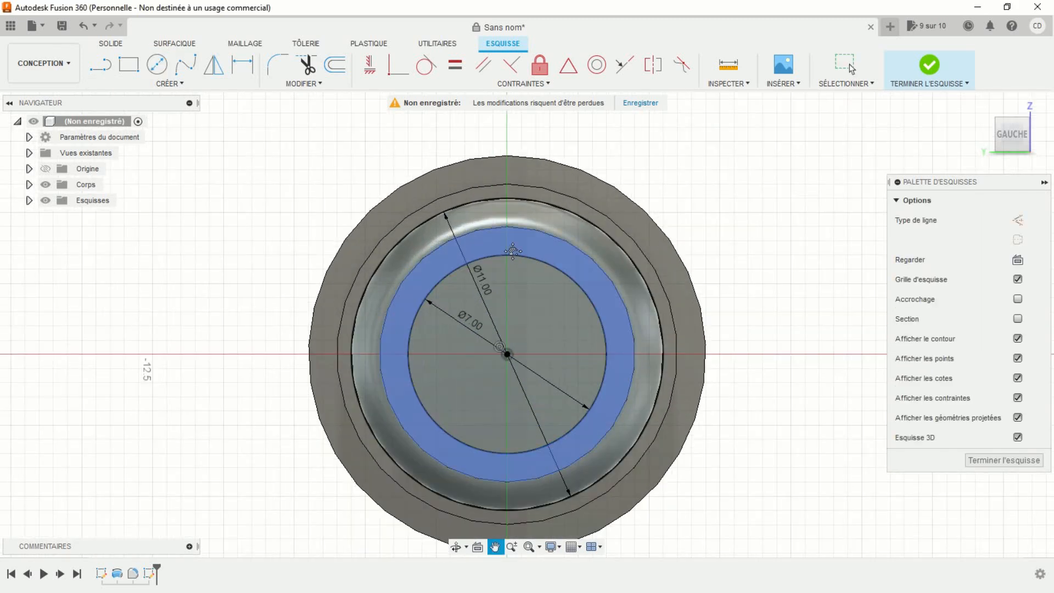
{"action": "middle_click_drag", "start_coordinate": [433, 262], "coordinate": [358, 267]}
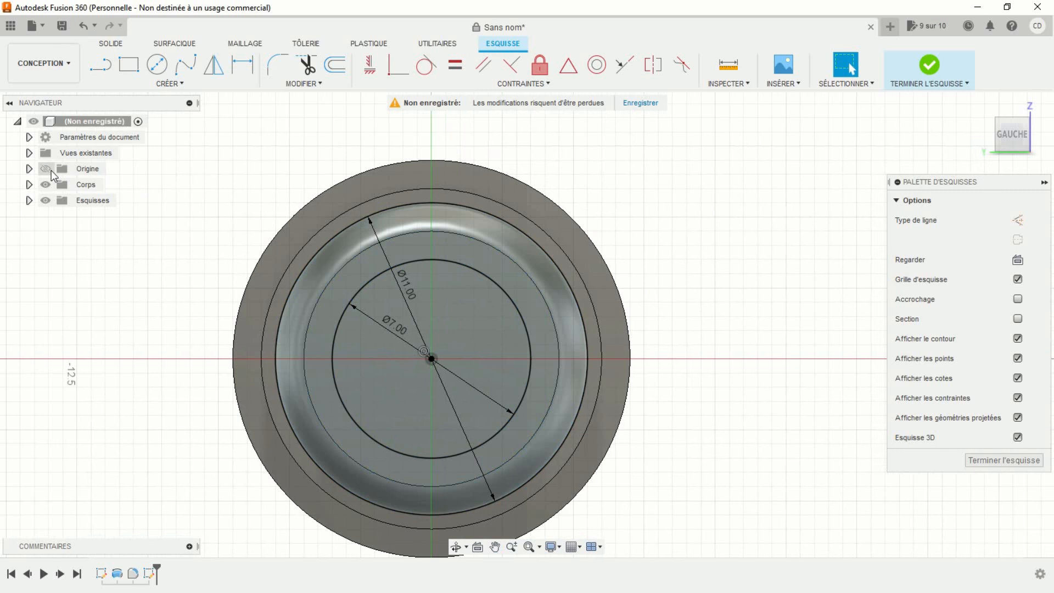
- Show the origin and draw a vertical line about 2 mm long joining the two circles, just left of the vertical axis
{"action": "left_click", "coordinate": [45, 169]}
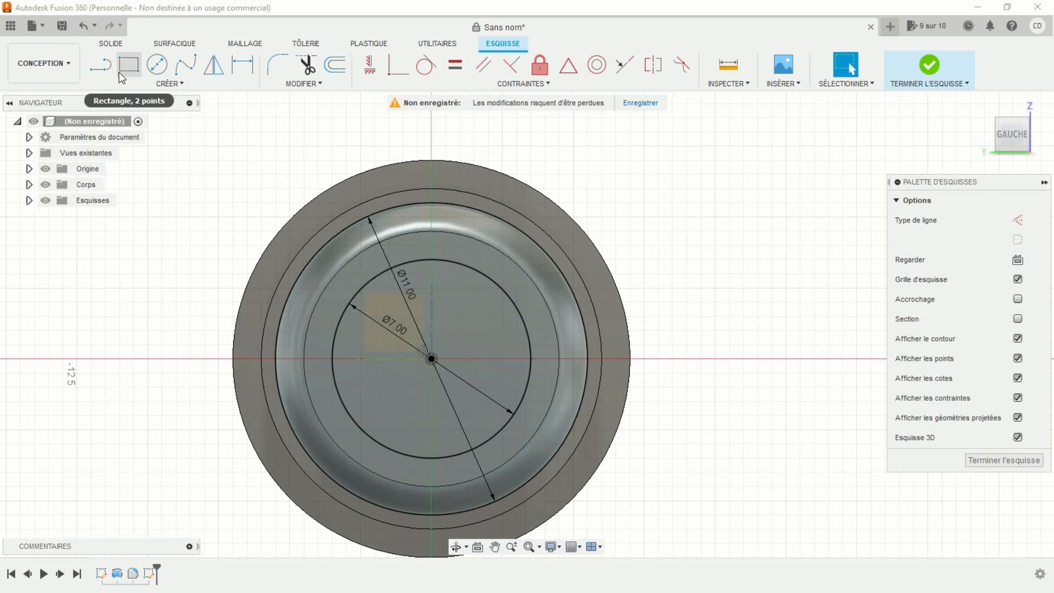
{"action": "key", "text": "l"}
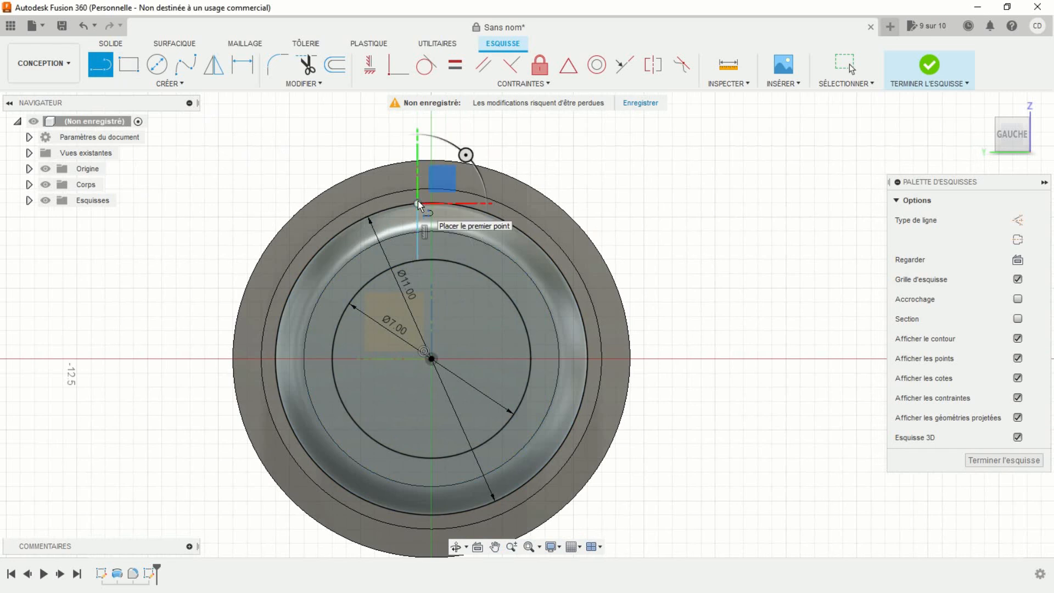
{"action": "key", "text": "Escape"}
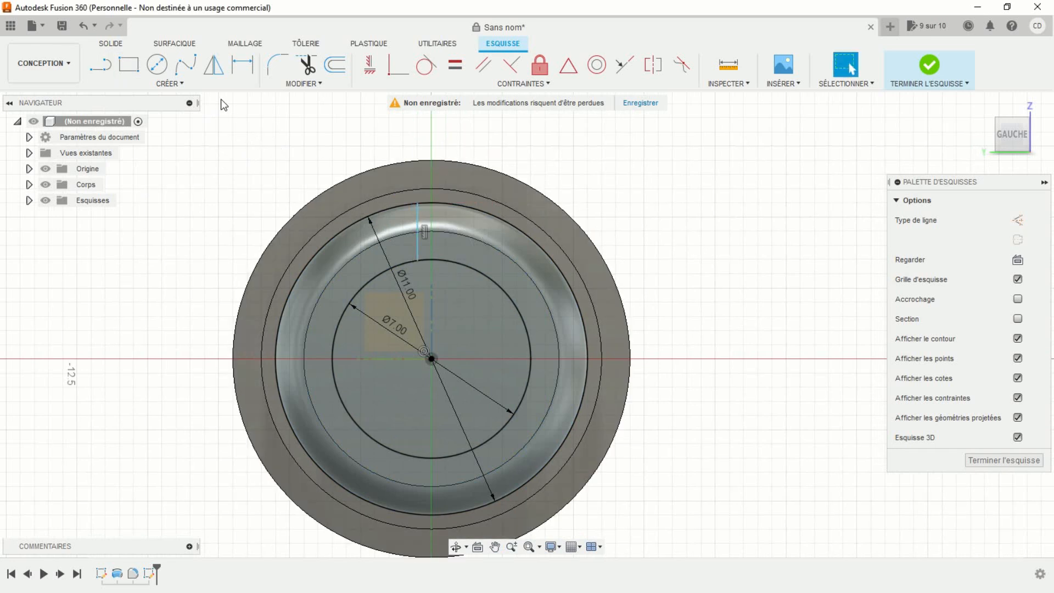
- Mirror the short vertical line about the vertical origin axis
{"action": "left_click", "coordinate": [214, 67]}
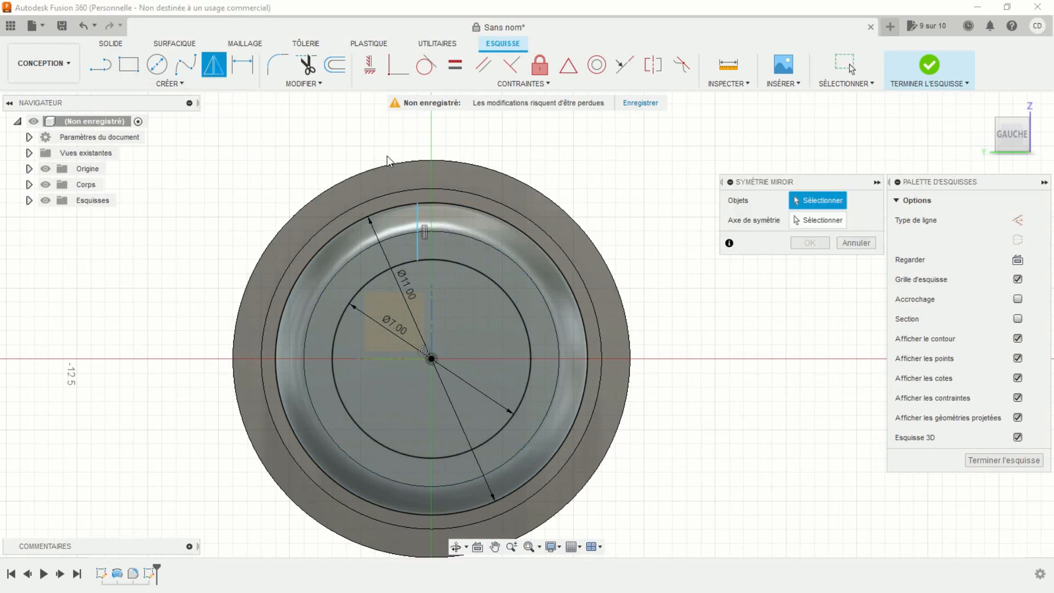
{"action": "left_click", "coordinate": [419, 247]}
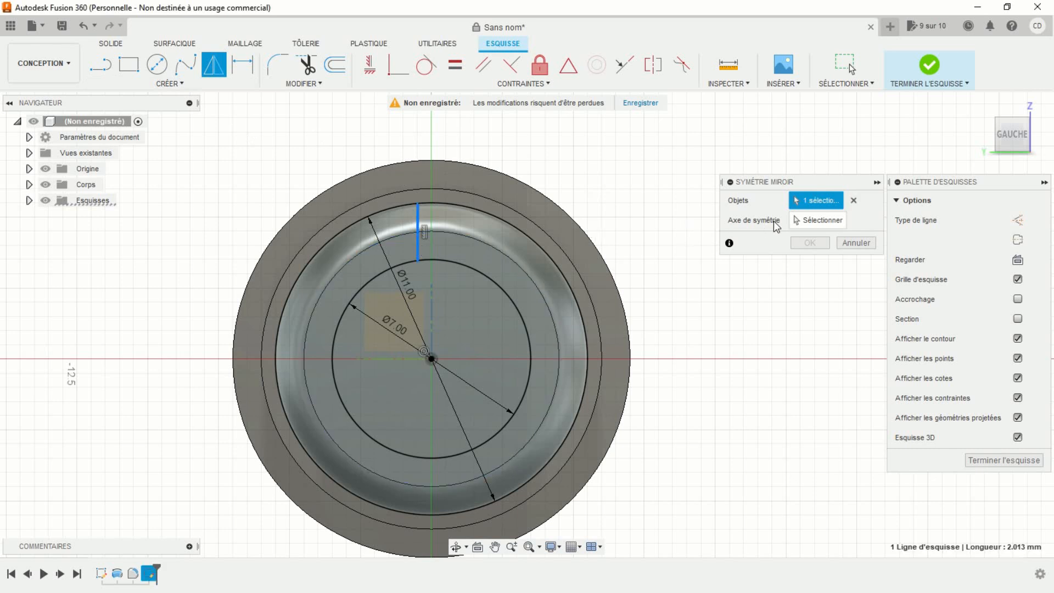
{"action": "left_click", "coordinate": [820, 220]}
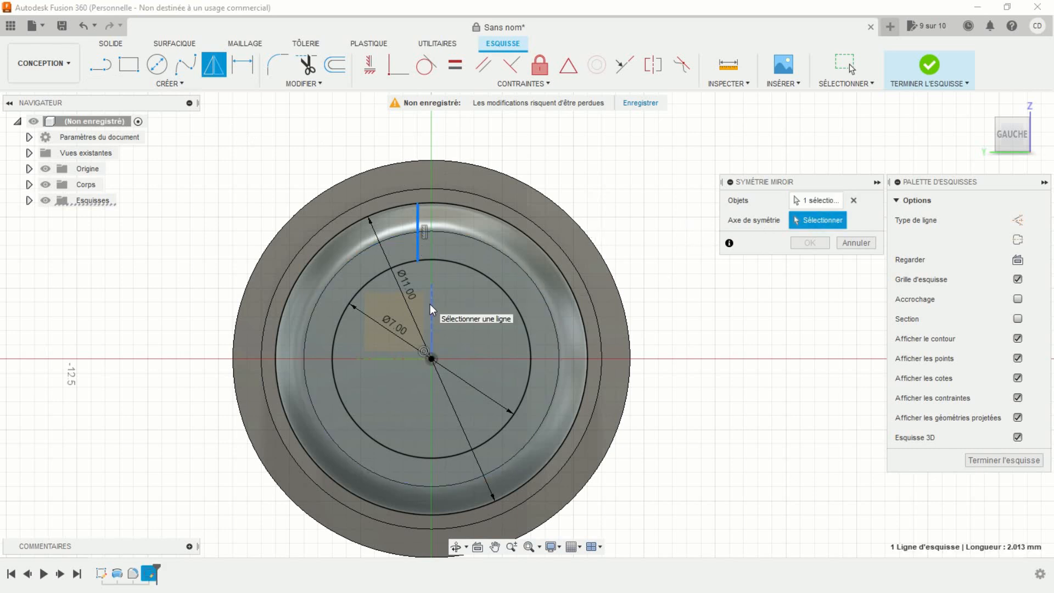
{"action": "left_click", "coordinate": [430, 305]}
{"action": "left_click", "coordinate": [809, 243]}
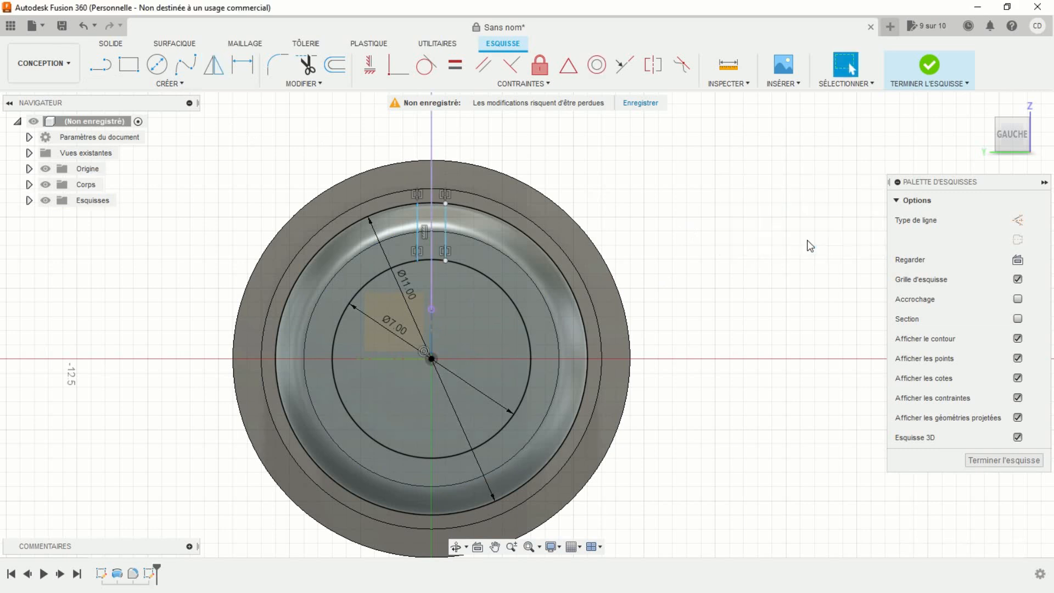
- Dimension the distance between the two mirrored vertical lines as 1.5 mm
{"action": "left_click", "coordinate": [244, 69]}
{"action": "left_click", "coordinate": [417, 221]}
{"action": "left_click", "coordinate": [446, 231]}
{"action": "left_click", "coordinate": [541, 153]}
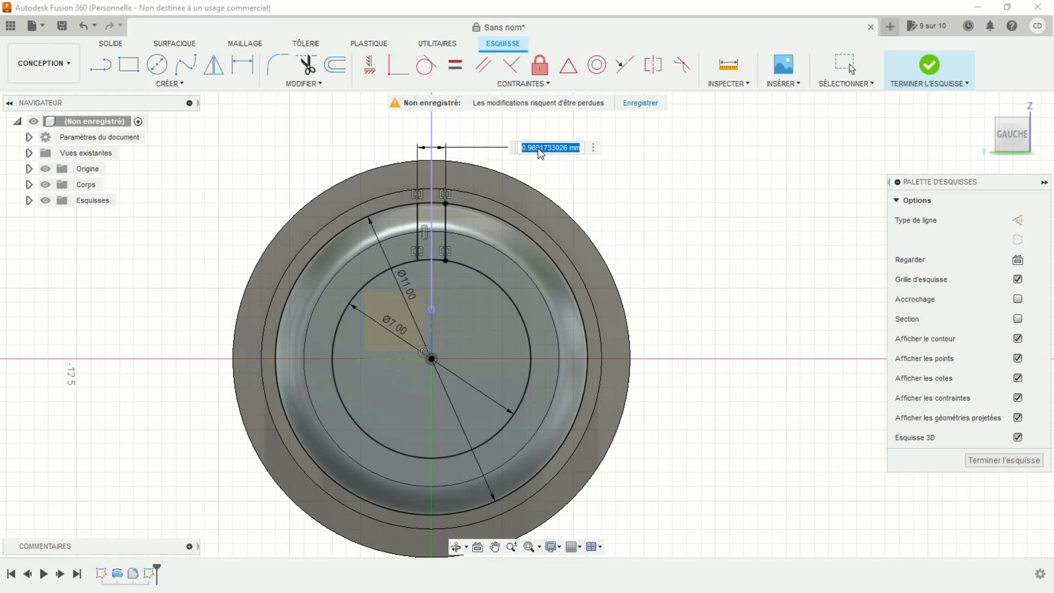
{"action": "type", "text": "1.5"}
{"action": "key", "text": "Return"}
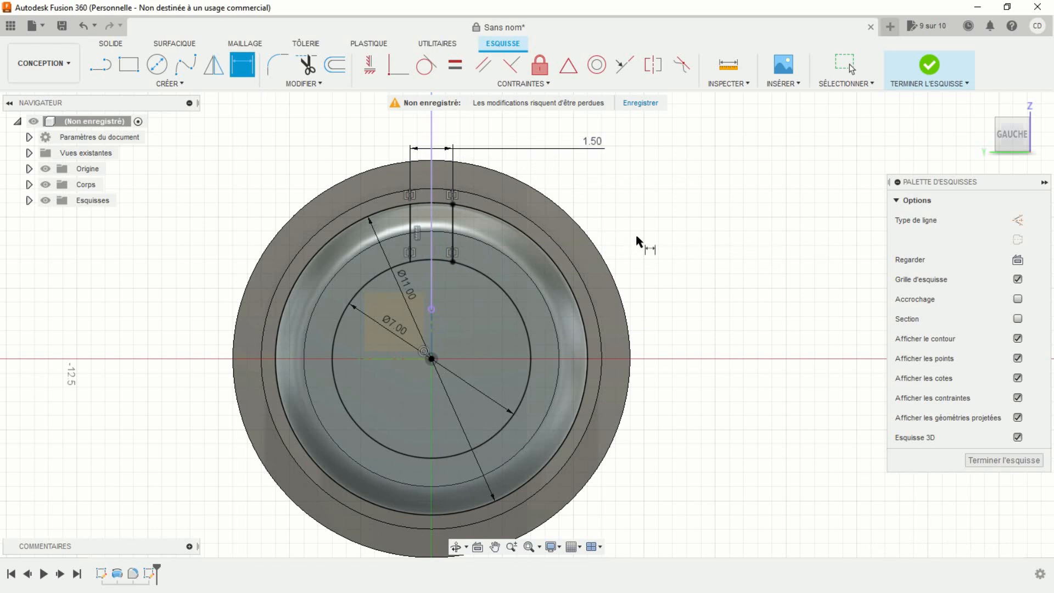
{"action": "key", "text": "Escape"}
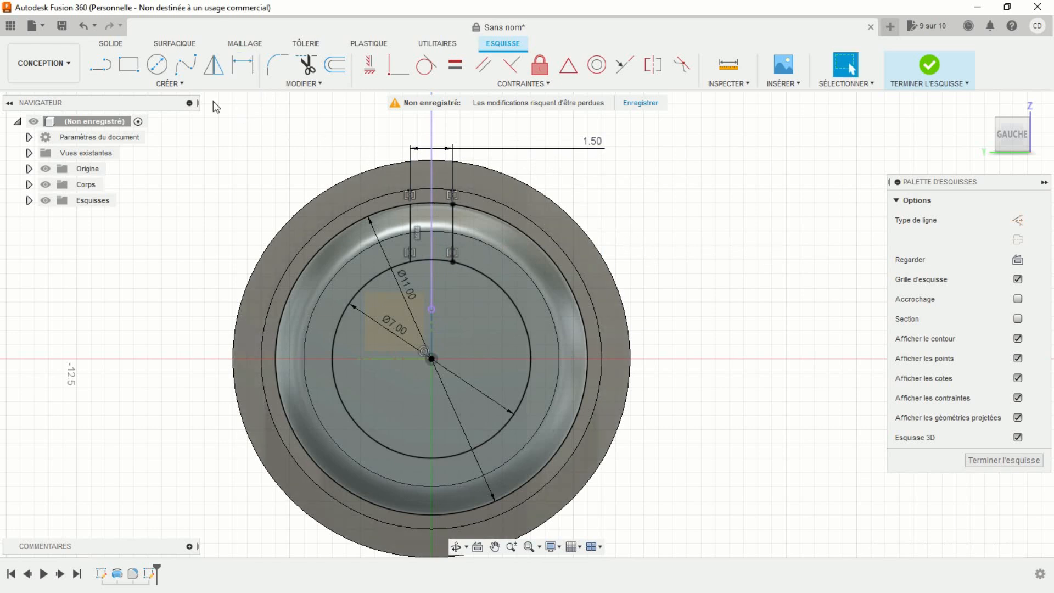
- Create a full circular pattern of the two mirrored lines around the circles' centre with 10 instances, and finish the sketch
{"action": "left_click", "coordinate": [169, 84]}
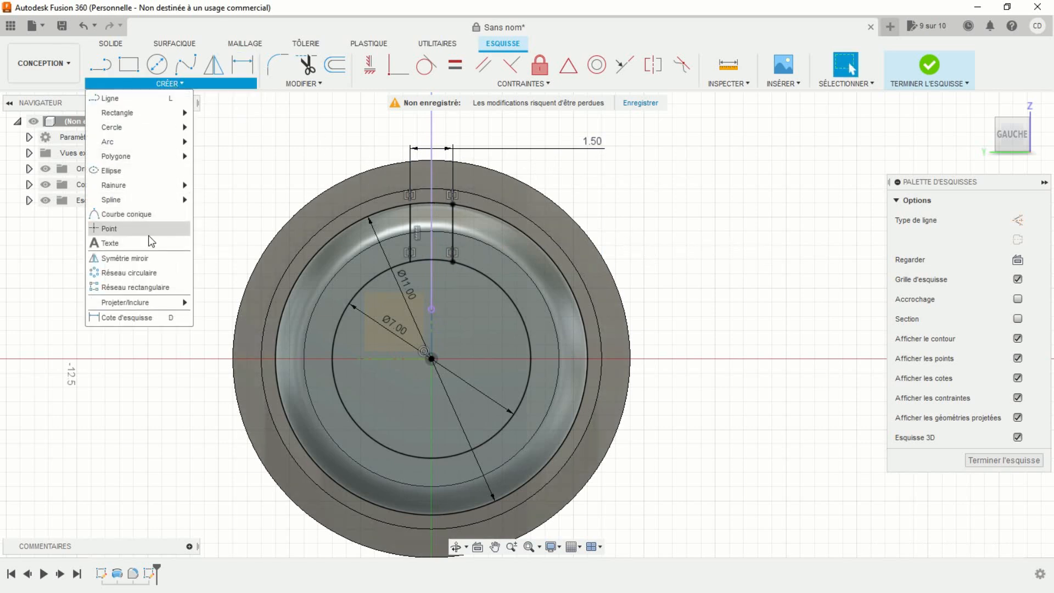
{"action": "left_click", "coordinate": [138, 274]}
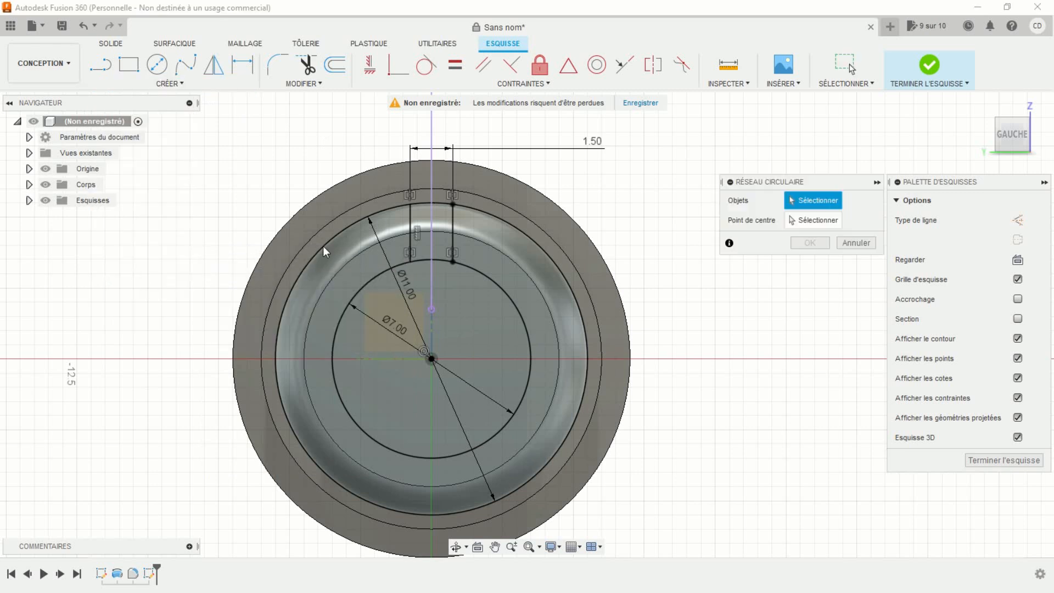
{"action": "left_click", "coordinate": [410, 242]}
{"action": "left_click", "coordinate": [453, 238]}
{"action": "left_click", "coordinate": [812, 221]}
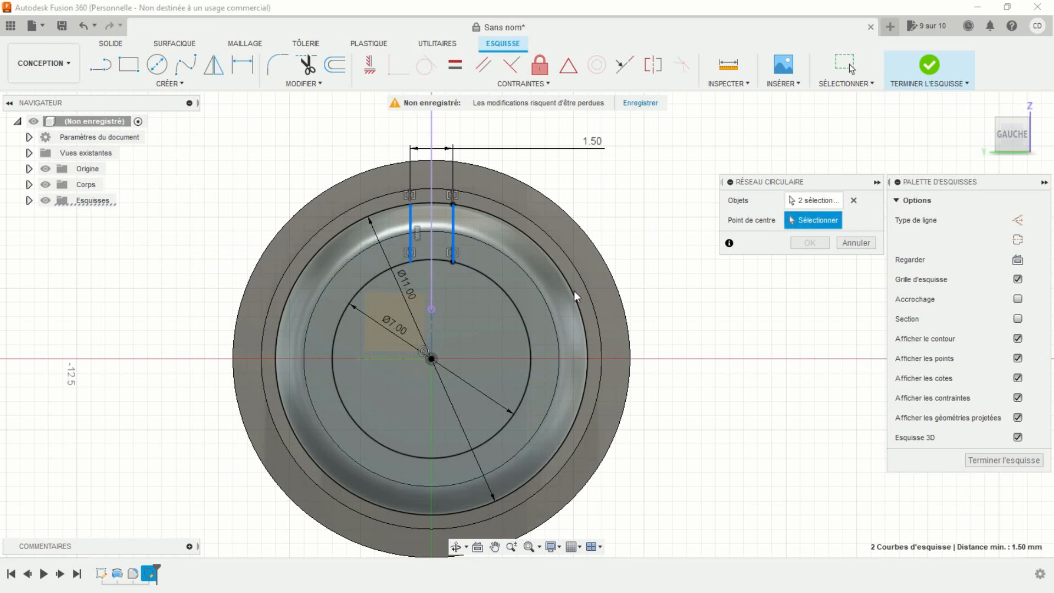
{"action": "left_click", "coordinate": [431, 359]}
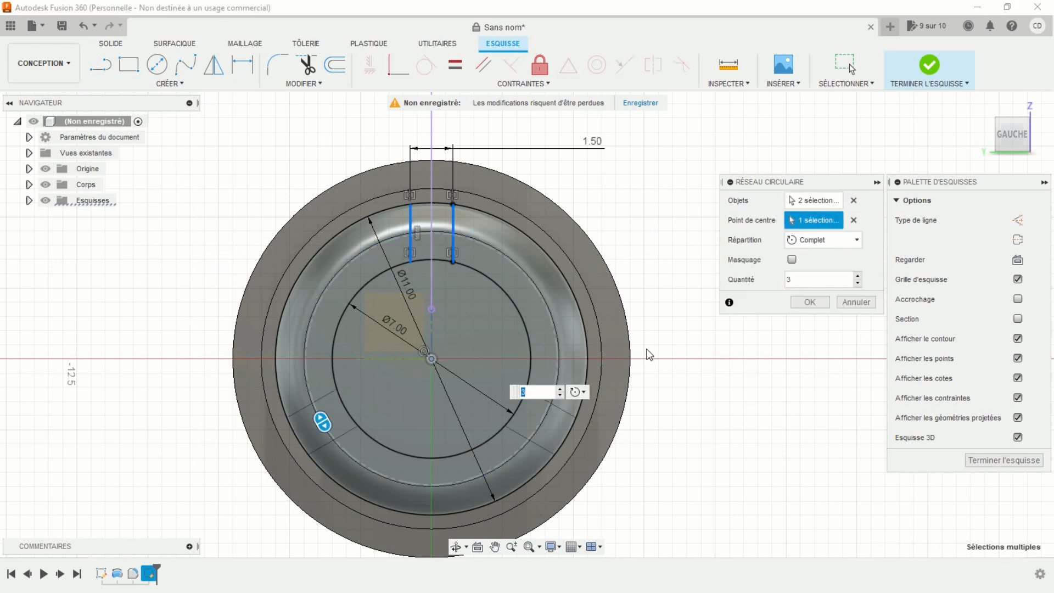
{"action": "left_click", "coordinate": [857, 275]}
{"action": "left_click", "coordinate": [858, 276]}
{"action": "left_click", "coordinate": [858, 276]}
{"action": "left_click", "coordinate": [857, 276]}
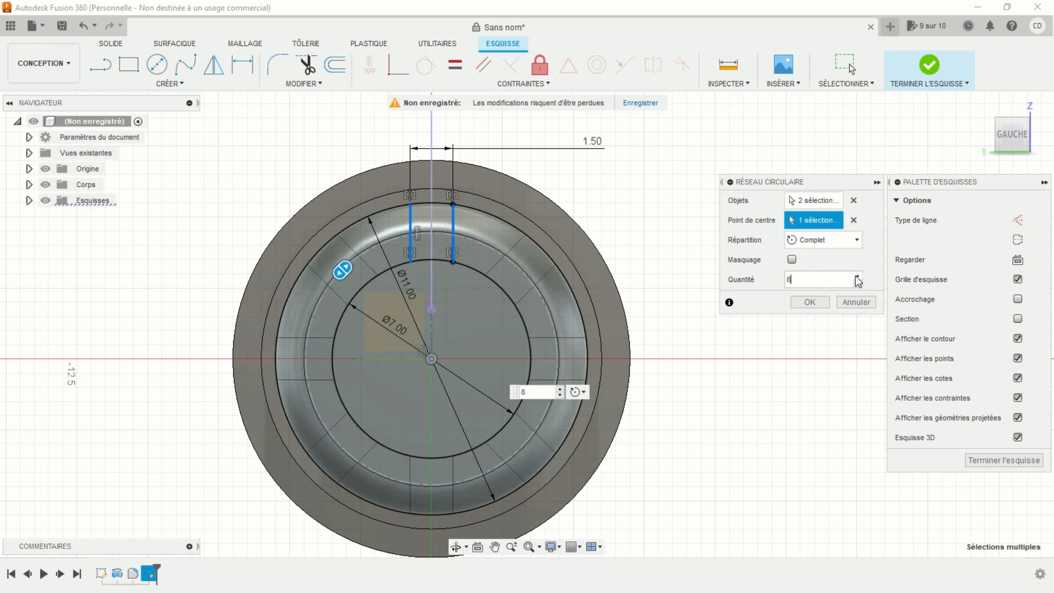
{"action": "left_click", "coordinate": [857, 277]}
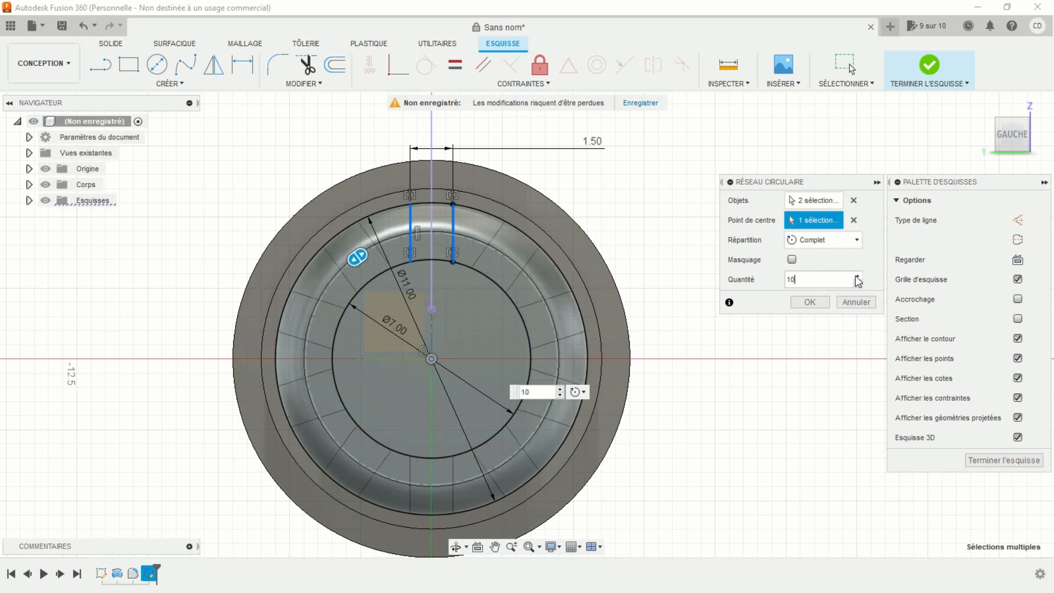
{"action": "left_click", "coordinate": [815, 302]}
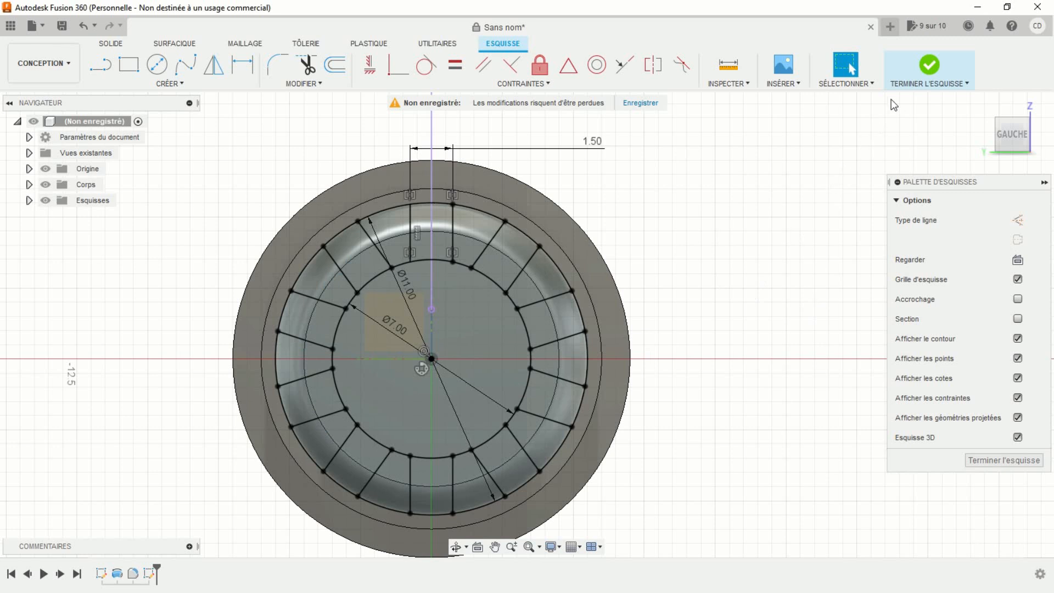
{"action": "left_click", "coordinate": [930, 65]}
- Begin an extrusion with the ten slot regions between the paired lines on the end face, including their inner and outer portions
{"action": "scroll", "coordinate": [774, 284], "scroll_direction": "down", "scroll_amount": 5}
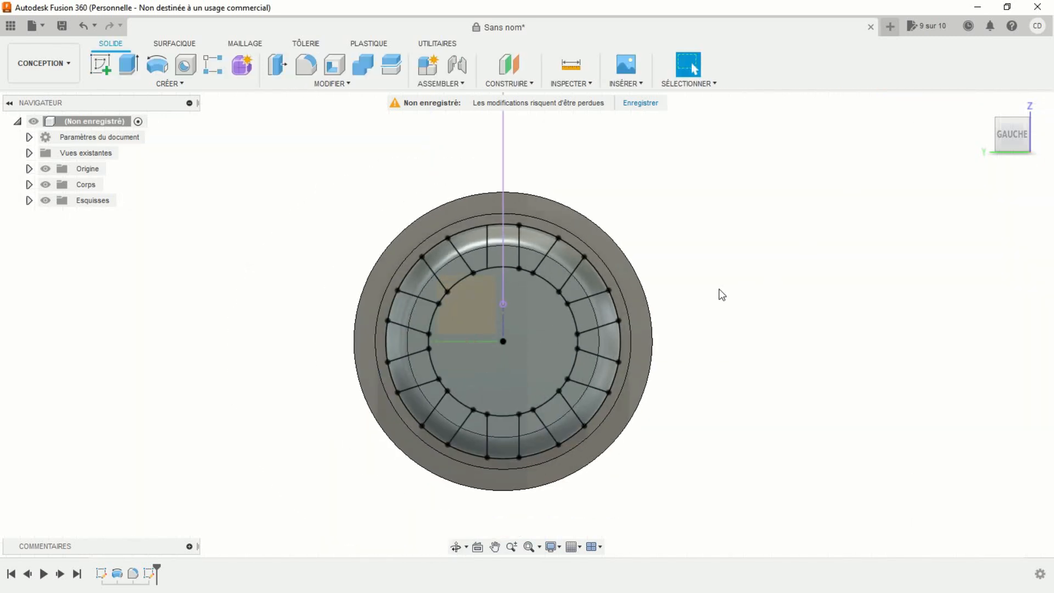
{"action": "middle_click_drag", "start_coordinate": [734, 299], "coordinate": [696, 317], "text": "shift"}
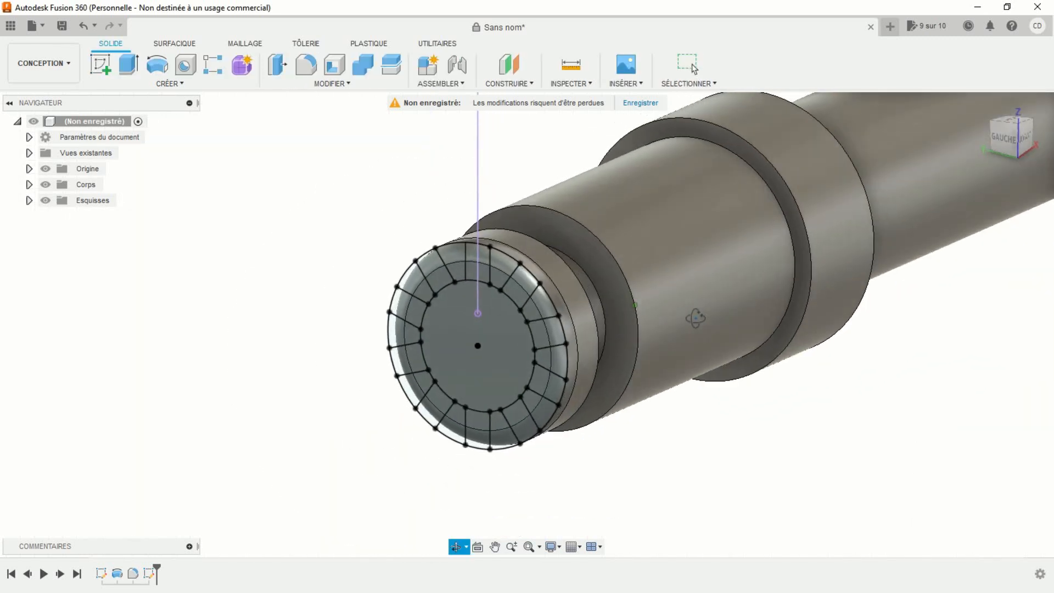
{"action": "middle_click_drag", "start_coordinate": [327, 211], "coordinate": [311, 212], "text": "shift"}
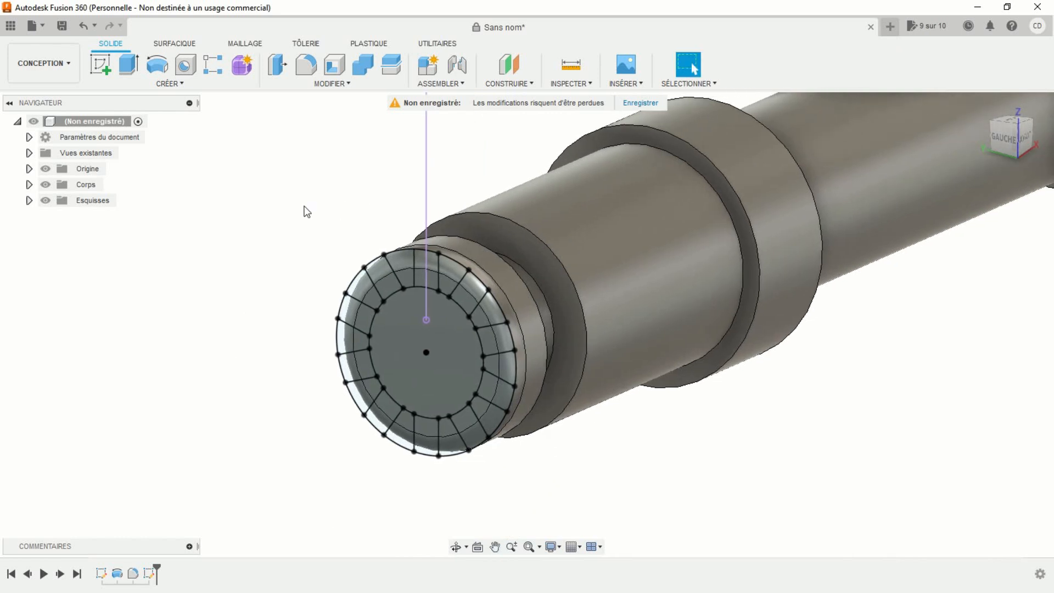
{"action": "left_click", "coordinate": [128, 65]}
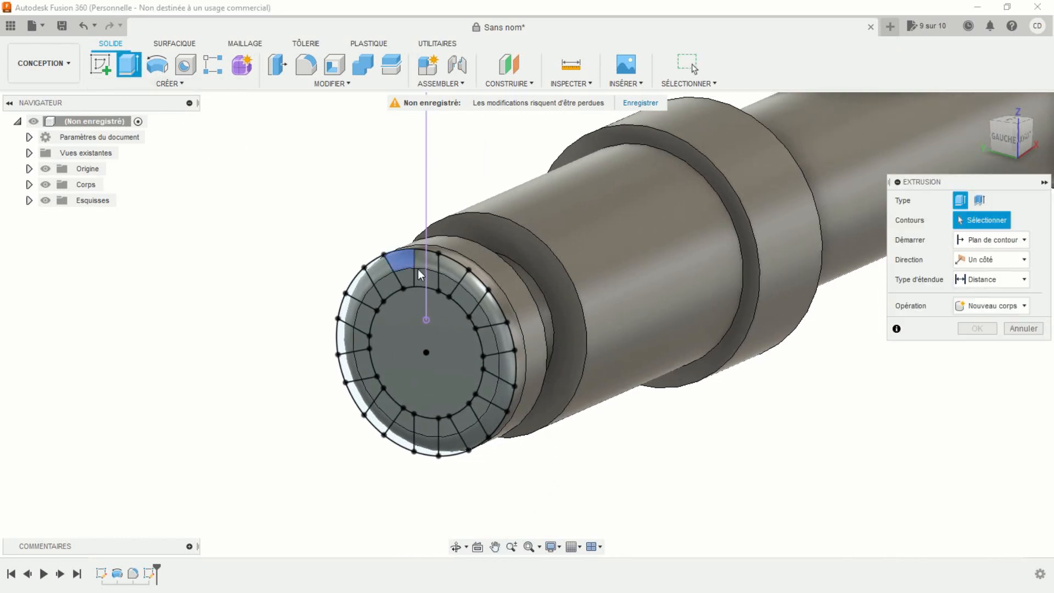
{"action": "left_click", "coordinate": [450, 276]}
{"action": "left_click", "coordinate": [476, 314]}
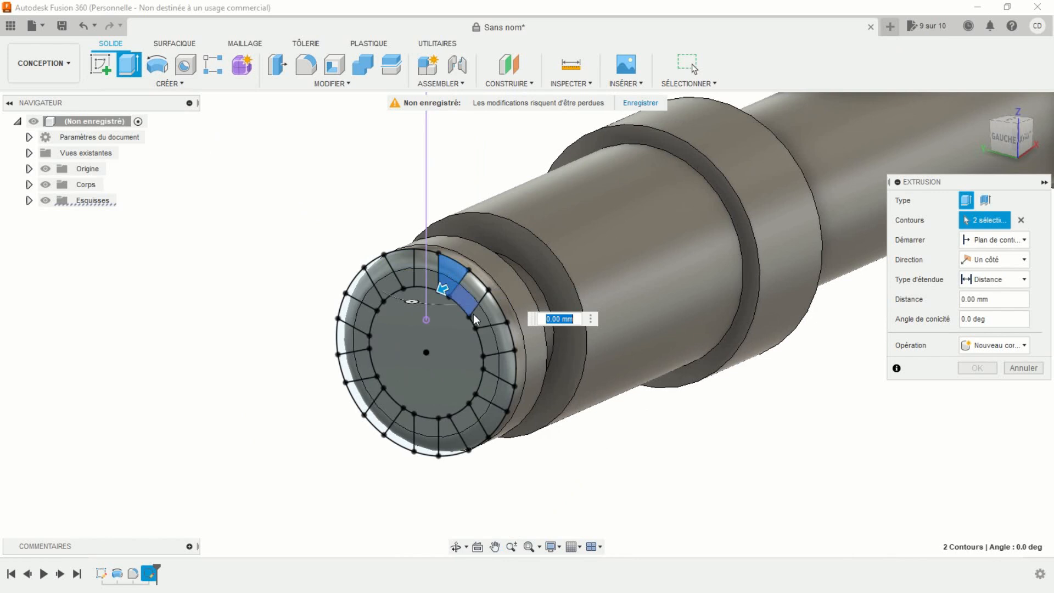
{"action": "left_click", "coordinate": [489, 310]}
{"action": "left_click", "coordinate": [489, 361]}
{"action": "left_click", "coordinate": [509, 366]}
{"action": "left_click", "coordinate": [489, 409]}
{"action": "left_click", "coordinate": [490, 413]}
{"action": "left_click", "coordinate": [446, 429]}
{"action": "left_click", "coordinate": [451, 444]}
{"action": "left_click", "coordinate": [404, 424]}
{"action": "left_click", "coordinate": [400, 438]}
{"action": "left_click", "coordinate": [377, 409]}
{"action": "left_click", "coordinate": [365, 394]}
{"action": "left_click", "coordinate": [355, 366]}
{"action": "left_click", "coordinate": [346, 340]}
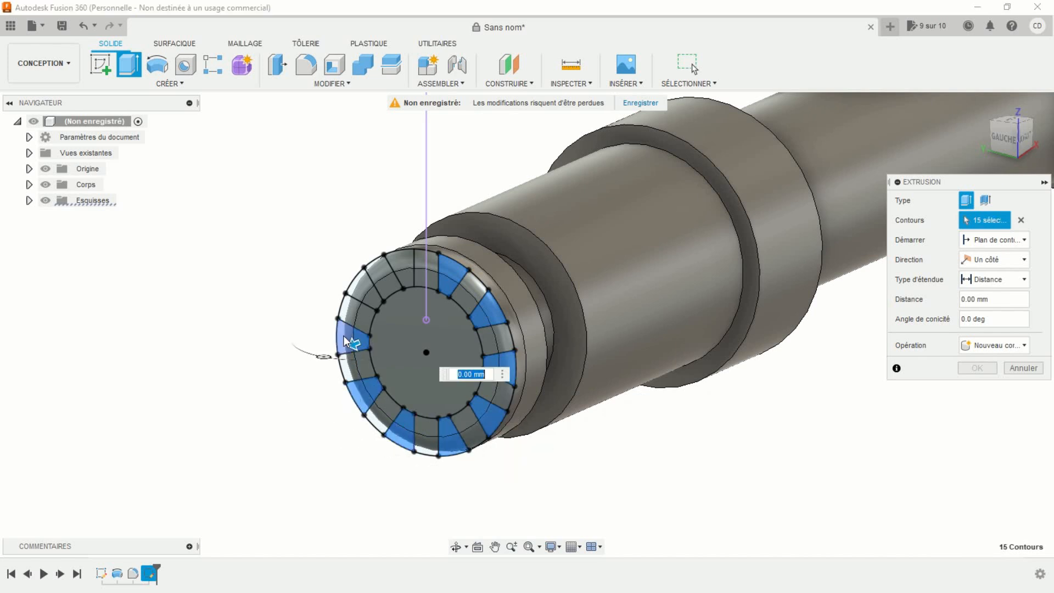
{"action": "left_click", "coordinate": [373, 301]}
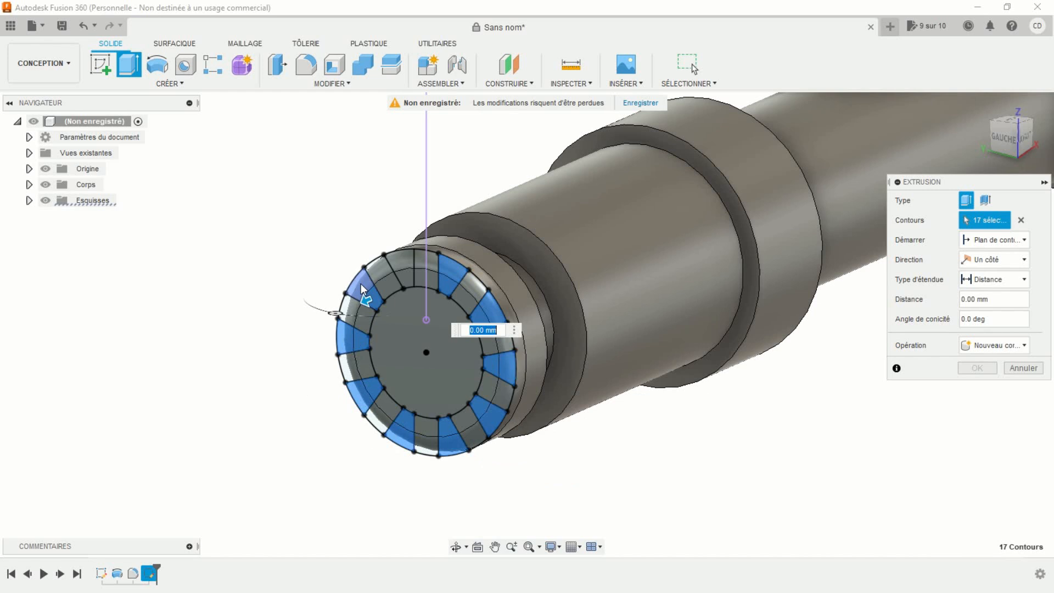
{"action": "left_click", "coordinate": [361, 289]}
{"action": "left_click", "coordinate": [379, 274]}
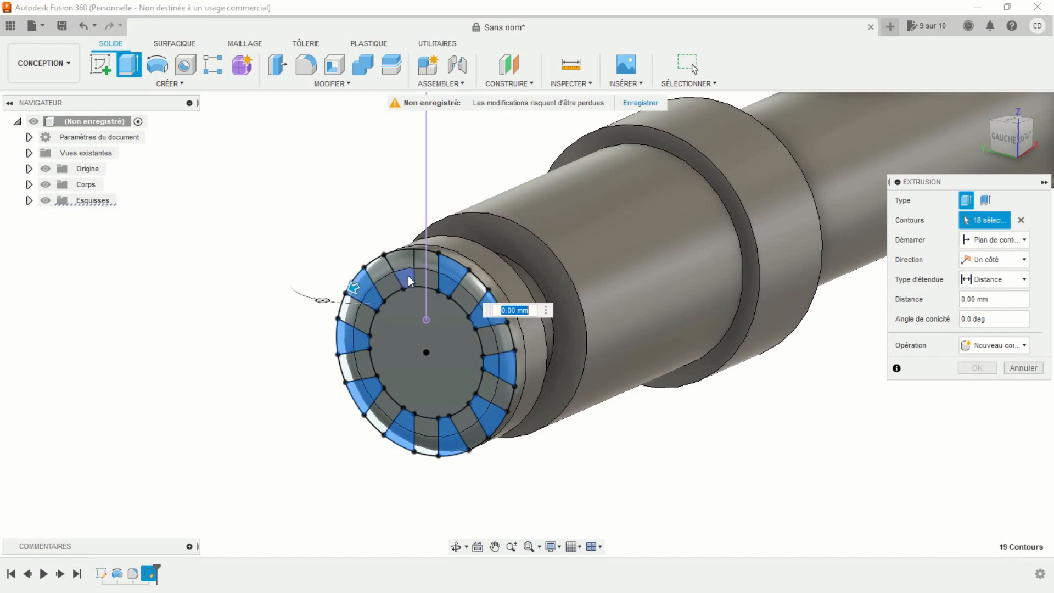
{"action": "left_click", "coordinate": [403, 267]}
- Cut the ten selected slot regions through the shaft's end flange, using a to-object extent up to the flange's rear face
{"action": "middle_click_drag", "start_coordinate": [550, 447], "coordinate": [486, 360], "text": "shift"}
{"action": "left_click_drag", "start_coordinate": [431, 278], "coordinate": [470, 266]}
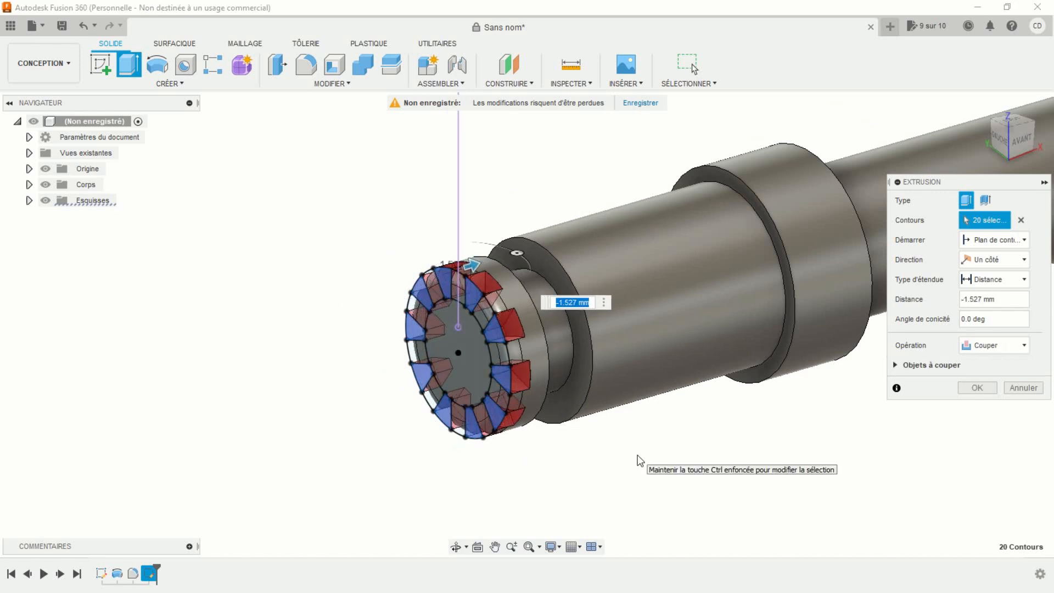
{"action": "left_click", "coordinate": [1014, 280]}
{"action": "left_click", "coordinate": [993, 311]}
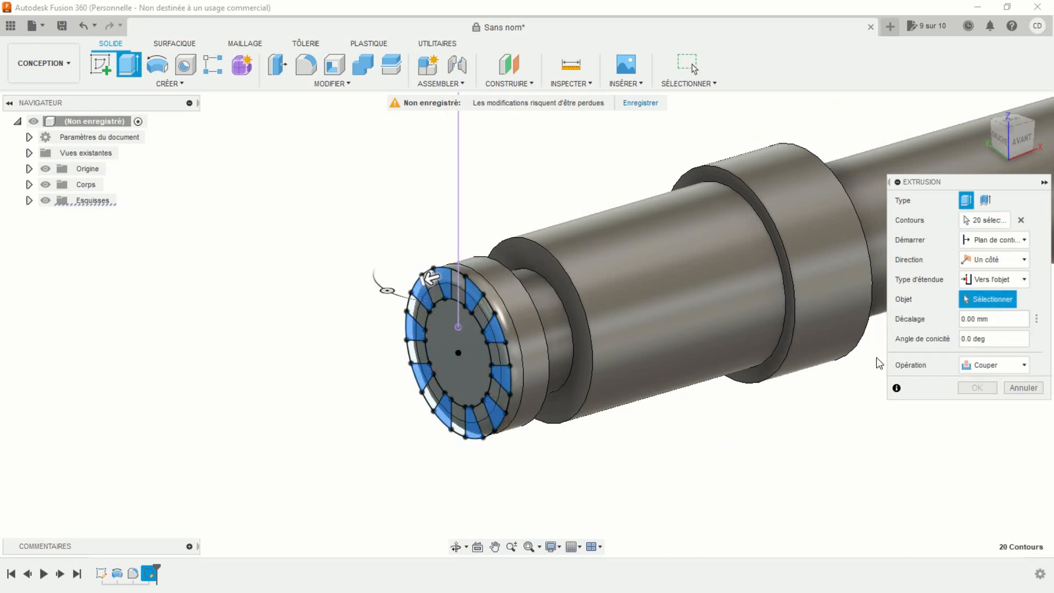
{"action": "middle_click_drag", "start_coordinate": [555, 449], "coordinate": [504, 391], "text": "shift"}
{"action": "left_click", "coordinate": [503, 388]}
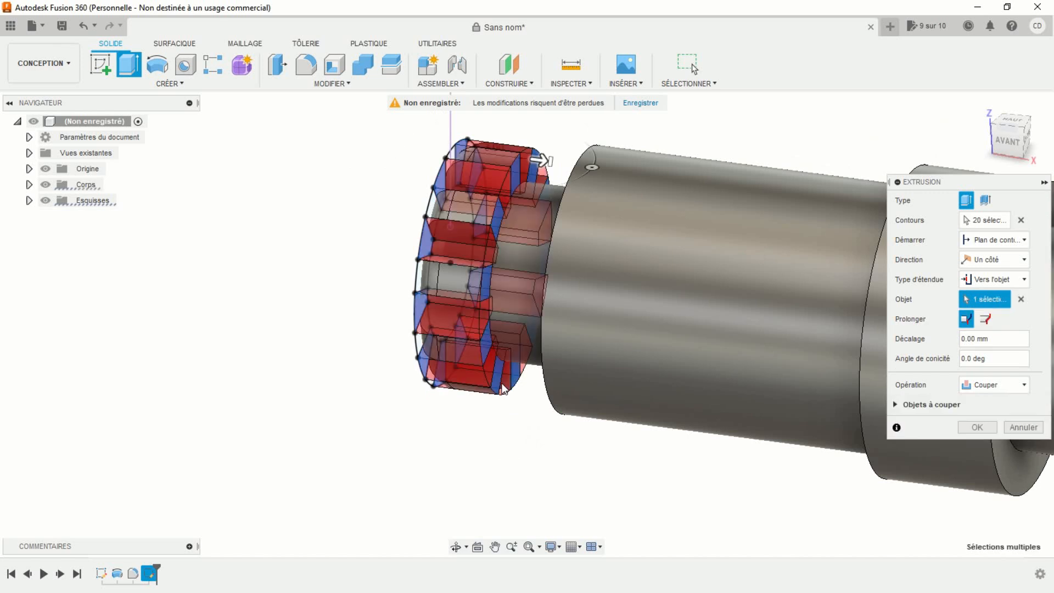
{"action": "left_click", "coordinate": [977, 427]}
- Start a new sketch on the front XZ origin plane at the shaft's plain end
{"action": "middle_click_drag", "start_coordinate": [605, 440], "coordinate": [630, 426], "text": "shift"}
{"action": "scroll", "coordinate": [644, 456], "scroll_direction": "up", "scroll_amount": 3}
{"action": "scroll", "coordinate": [643, 455], "scroll_direction": "down", "scroll_amount": 3}
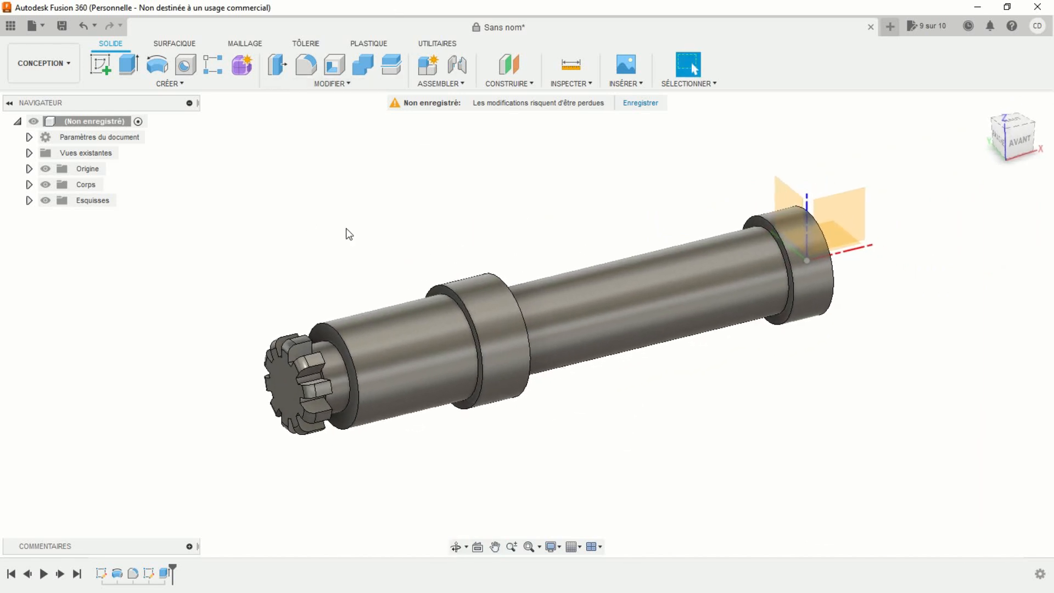
{"action": "middle_click_drag", "start_coordinate": [425, 238], "coordinate": [386, 233]}
{"action": "left_click", "coordinate": [100, 65]}
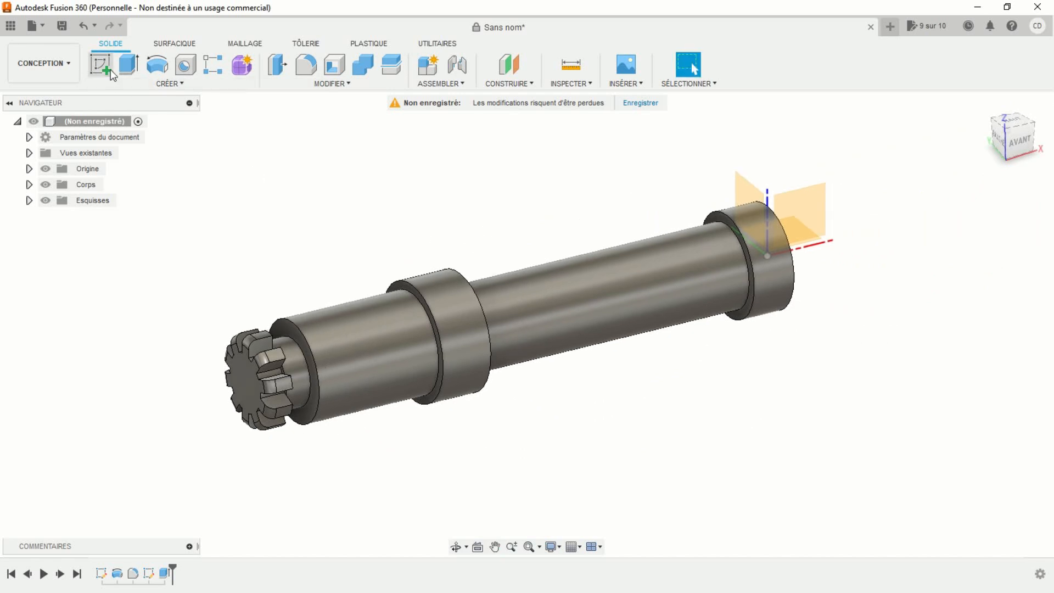
{"action": "left_click", "coordinate": [823, 205]}
{"action": "mouse_move", "coordinate": [417, 393]}
{"action": "middle_mouse_down"}
{"action": "mouse_move", "coordinate": [615, 400]}
{"action": "mouse_move", "coordinate": [631, 411]}
{"action": "middle_mouse_up"}
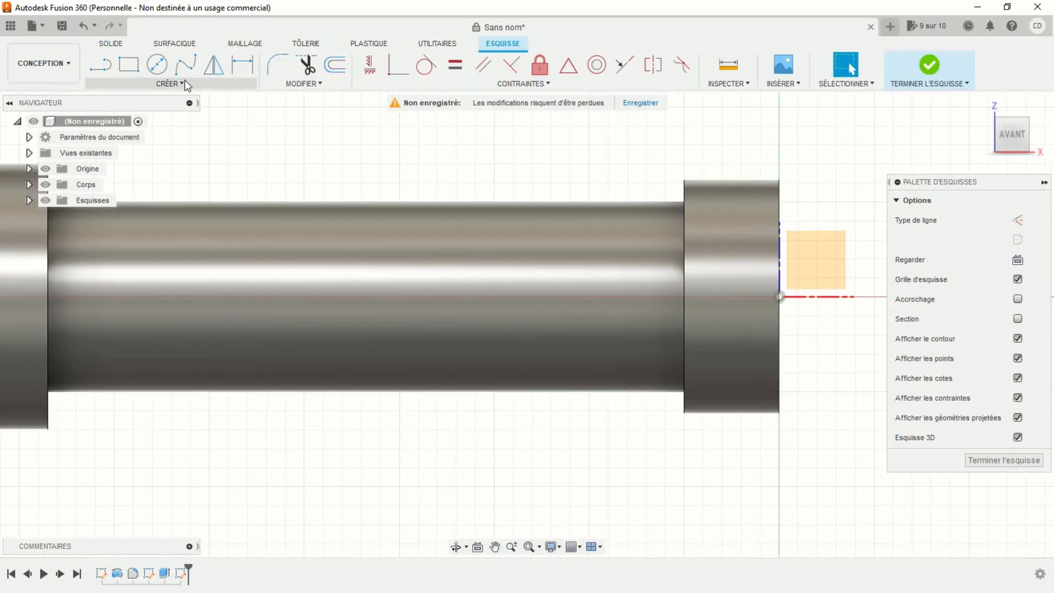
- Sketch a centre-to-centre slot along the shaft axis, about 6.8 mm between centres and 3 mm wide, near the plain end
{"action": "left_click", "coordinate": [183, 81]}
{"action": "mouse_move", "coordinate": [163, 160]}
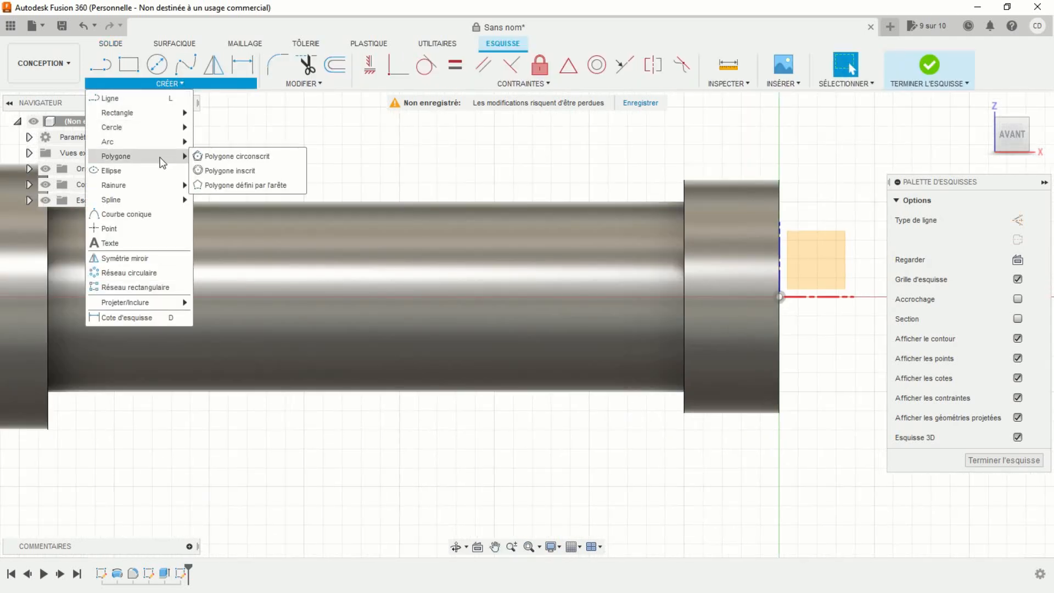
{"action": "mouse_move", "coordinate": [150, 183]}
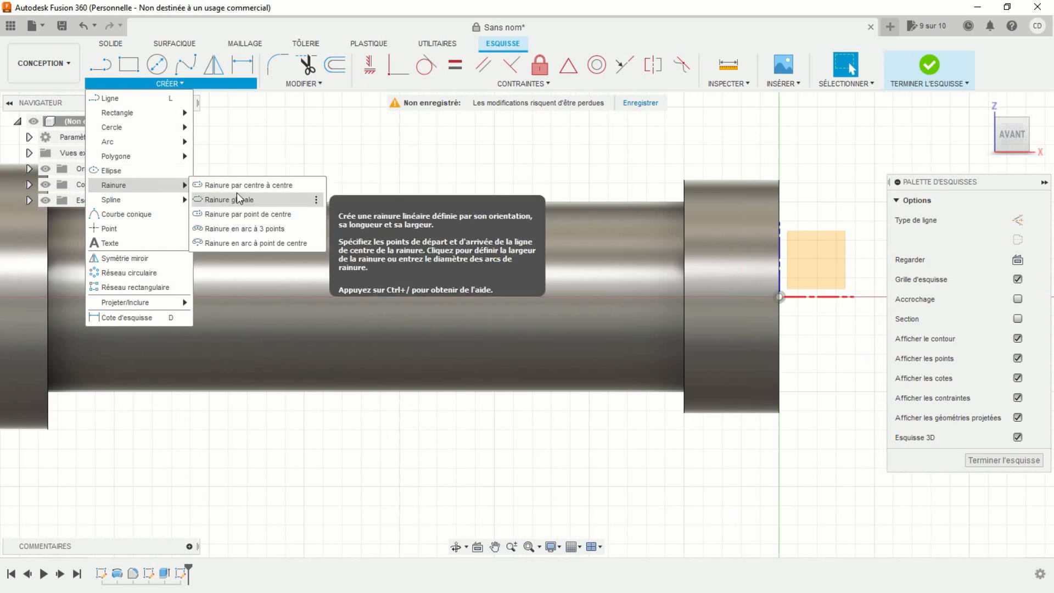
{"action": "left_click", "coordinate": [223, 185]}
{"action": "left_click", "coordinate": [483, 296]}
{"action": "left_click", "coordinate": [611, 297]}
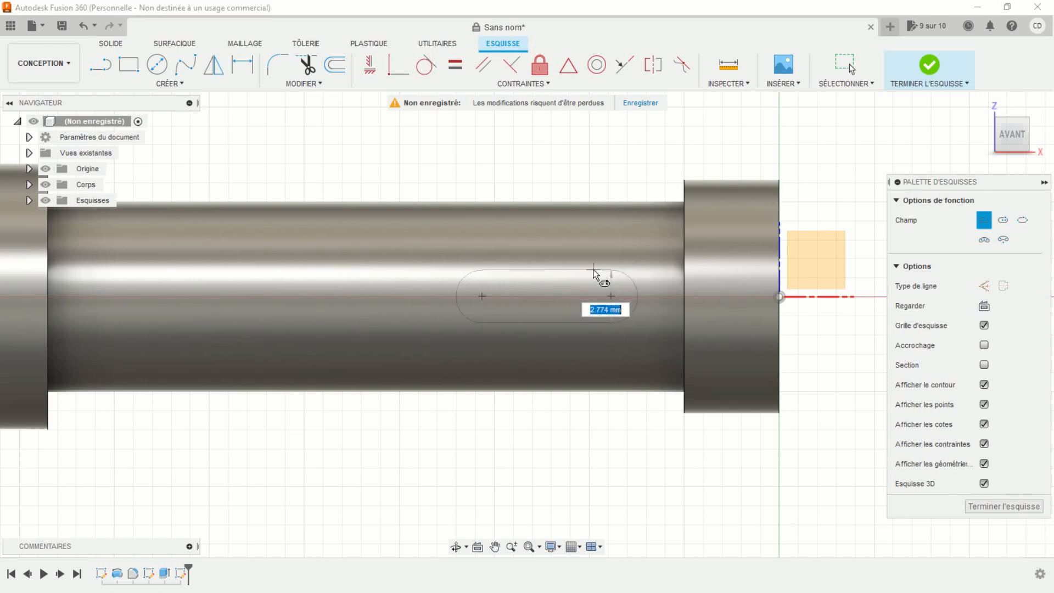
{"action": "type", "text": "3"}
{"action": "key", "text": "Return"}
{"action": "key", "text": "Escape"}
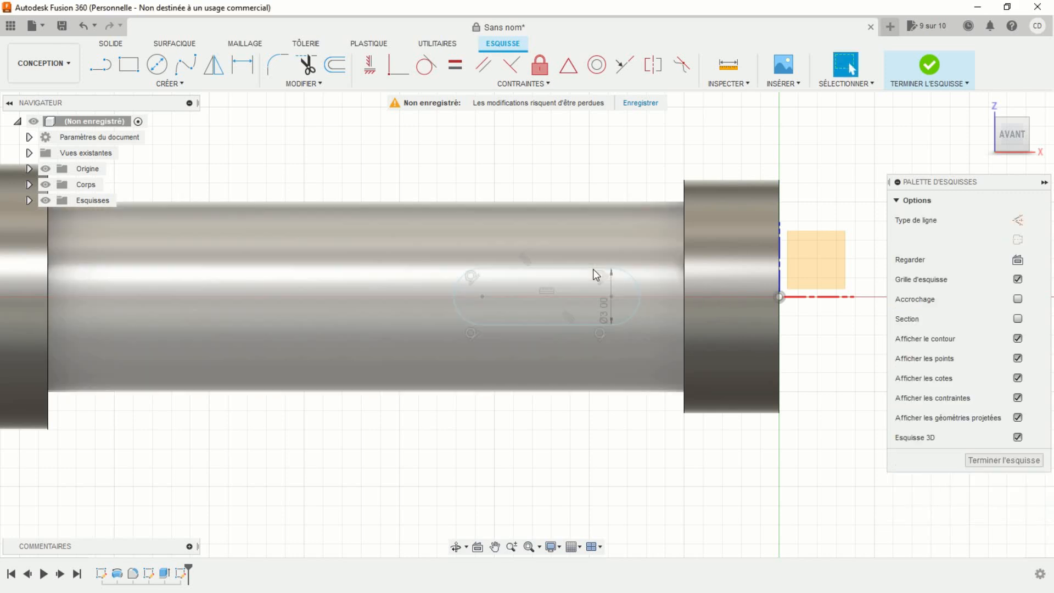
- Hide the bodies and align the slot's centre point nearest the origin horizontally with the origin
{"action": "left_click", "coordinate": [45, 185]}
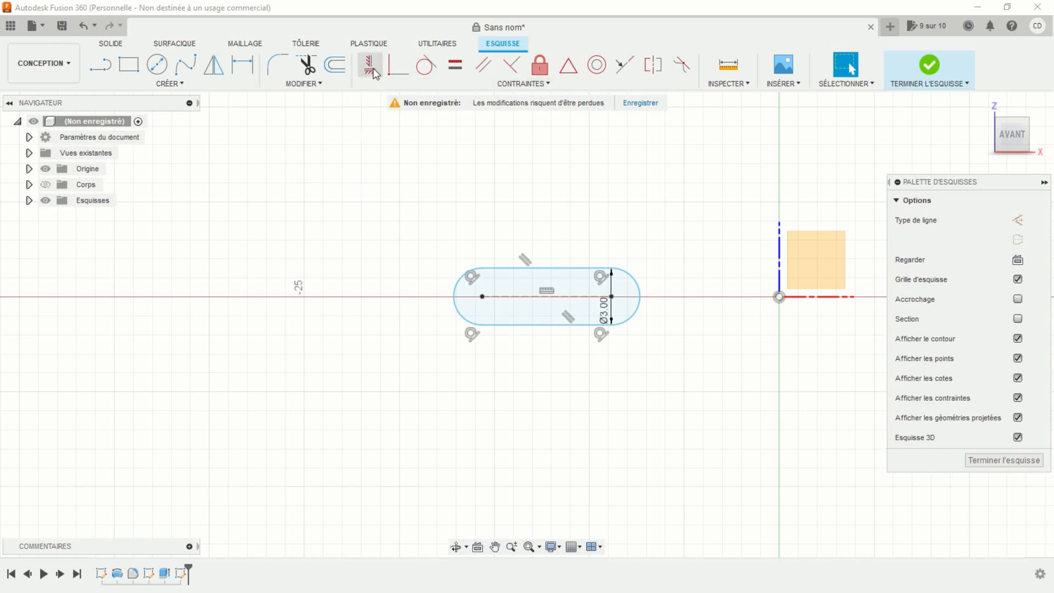
{"action": "left_click", "coordinate": [370, 65]}
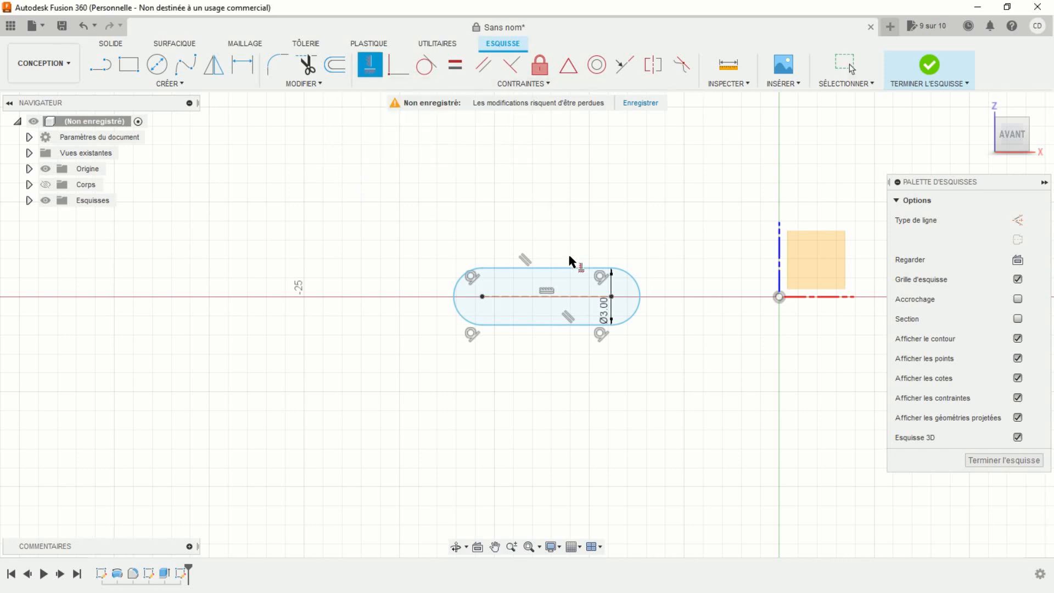
{"action": "left_click", "coordinate": [611, 297]}
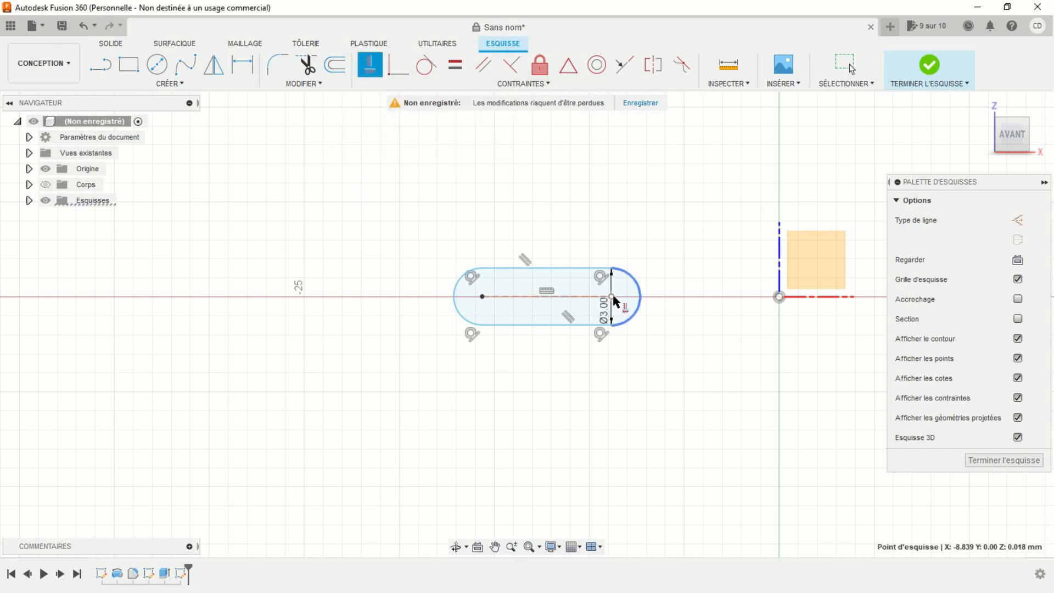
{"action": "left_click", "coordinate": [779, 297]}
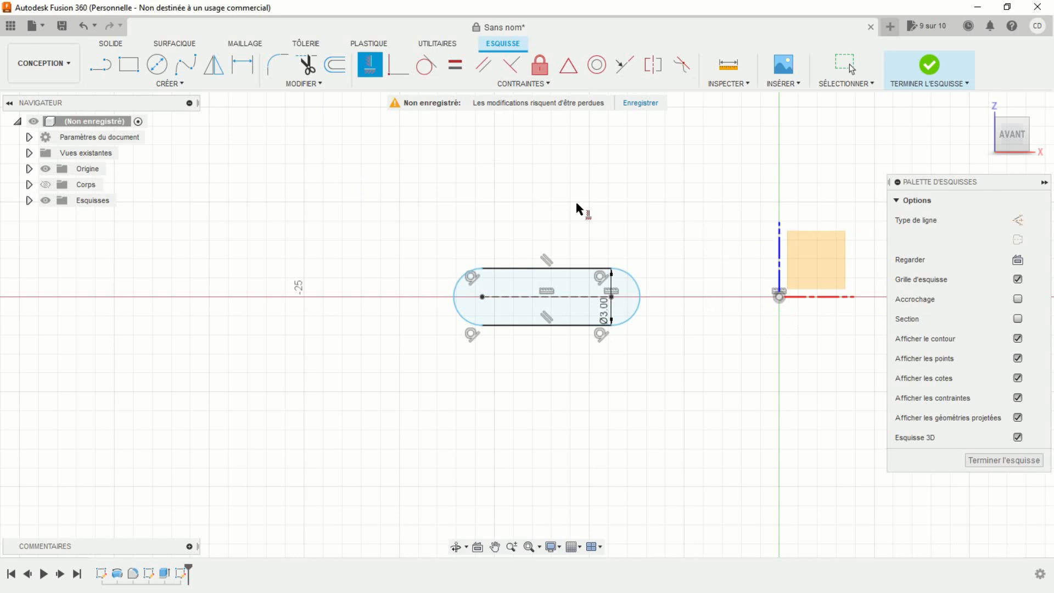
- Dimension the distance between the slot's two centre points as 7 mm
{"action": "left_click", "coordinate": [238, 66]}
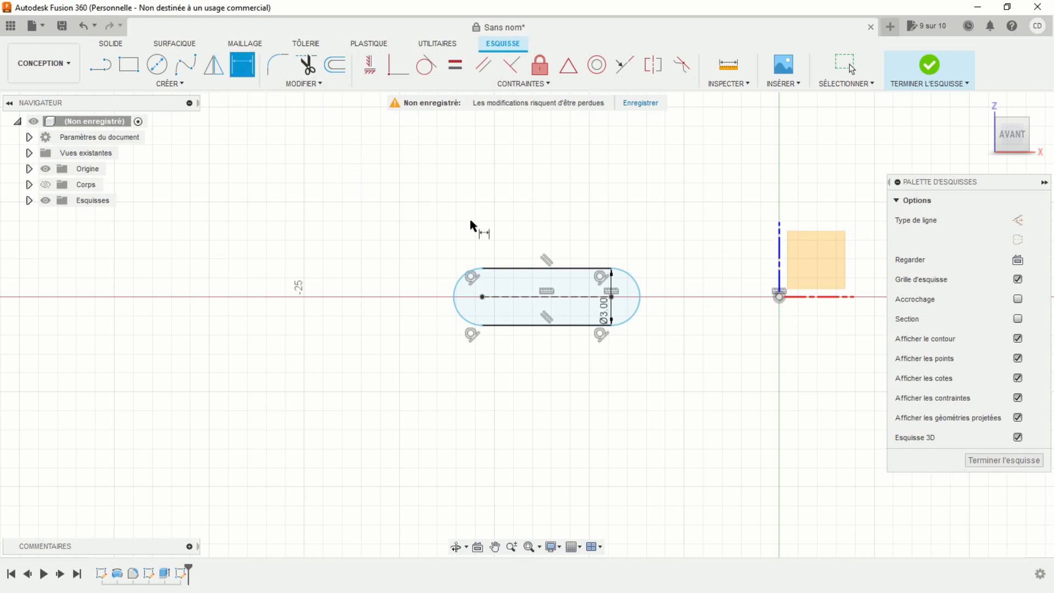
{"action": "left_click", "coordinate": [612, 297]}
{"action": "left_click", "coordinate": [555, 210]}
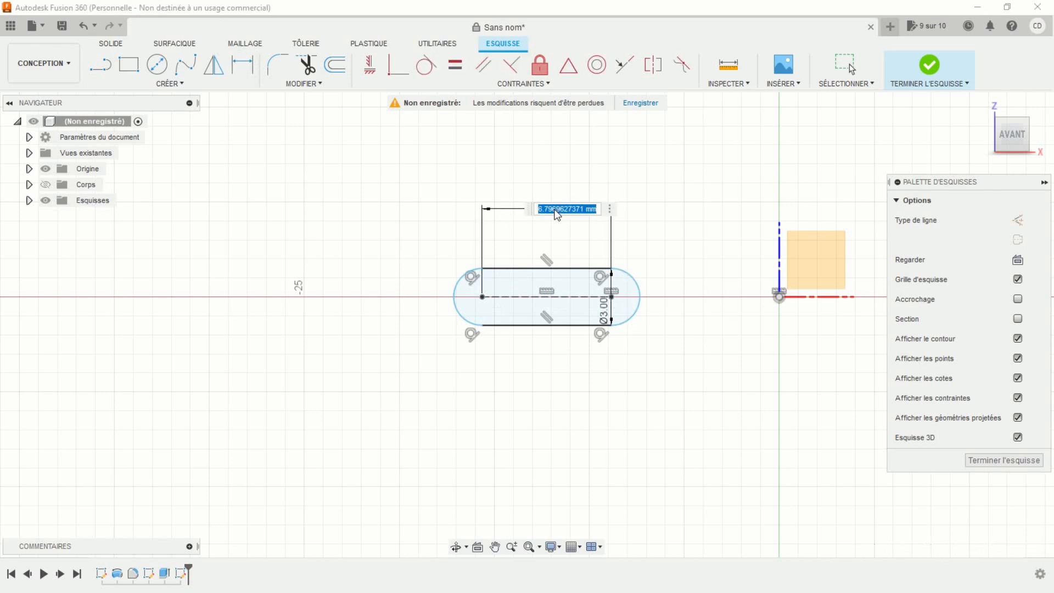
{"action": "type", "text": "7"}
{"action": "key", "text": "Return"}
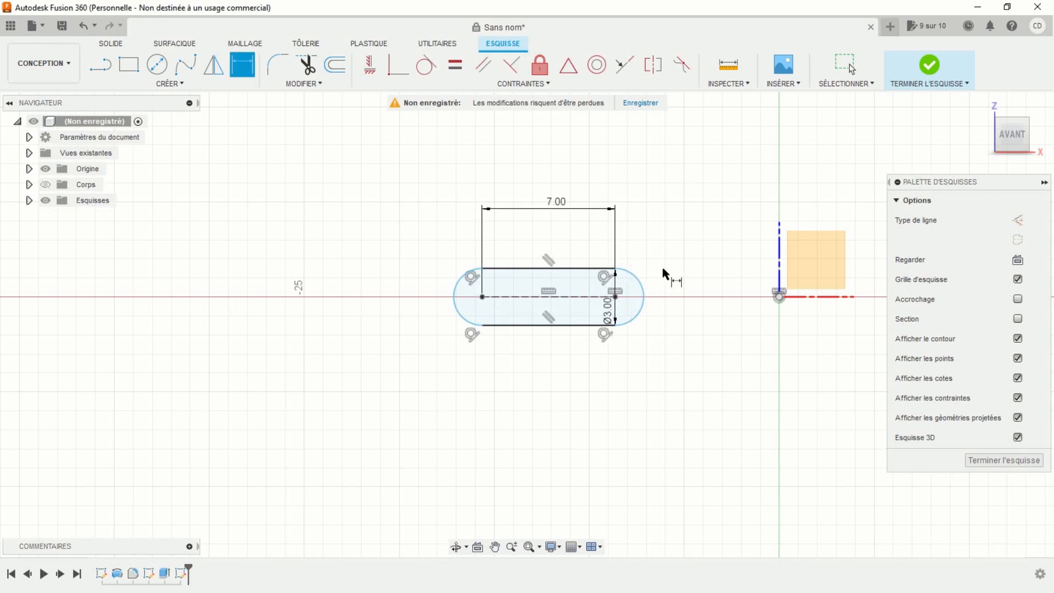
- Dimension the distance from the slot's nearest centre point to the origin as 6.5 mm
{"action": "left_click", "coordinate": [615, 297]}
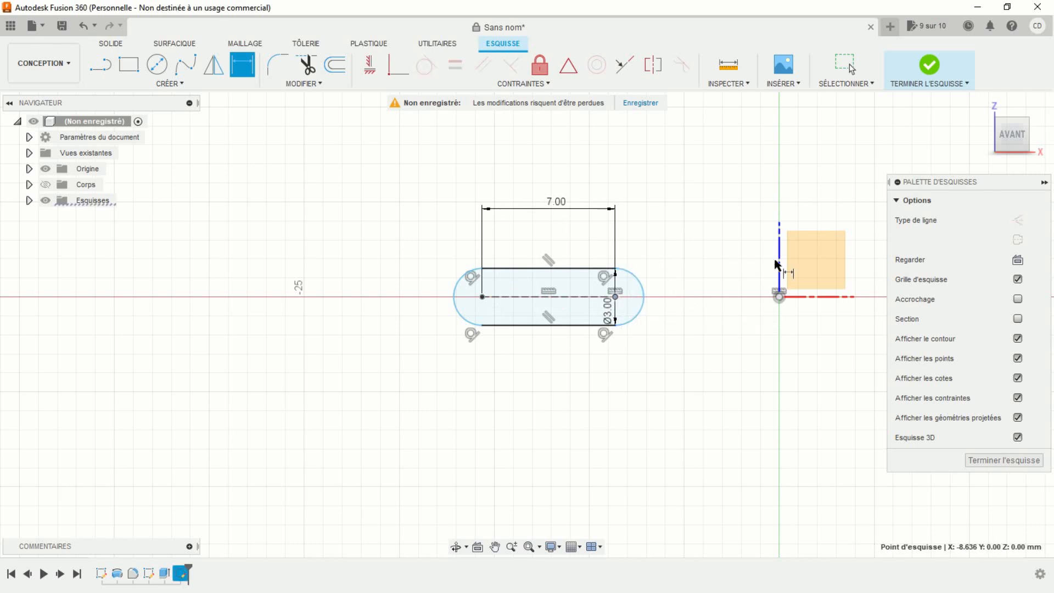
{"action": "left_click", "coordinate": [780, 297]}
{"action": "left_click", "coordinate": [703, 226]}
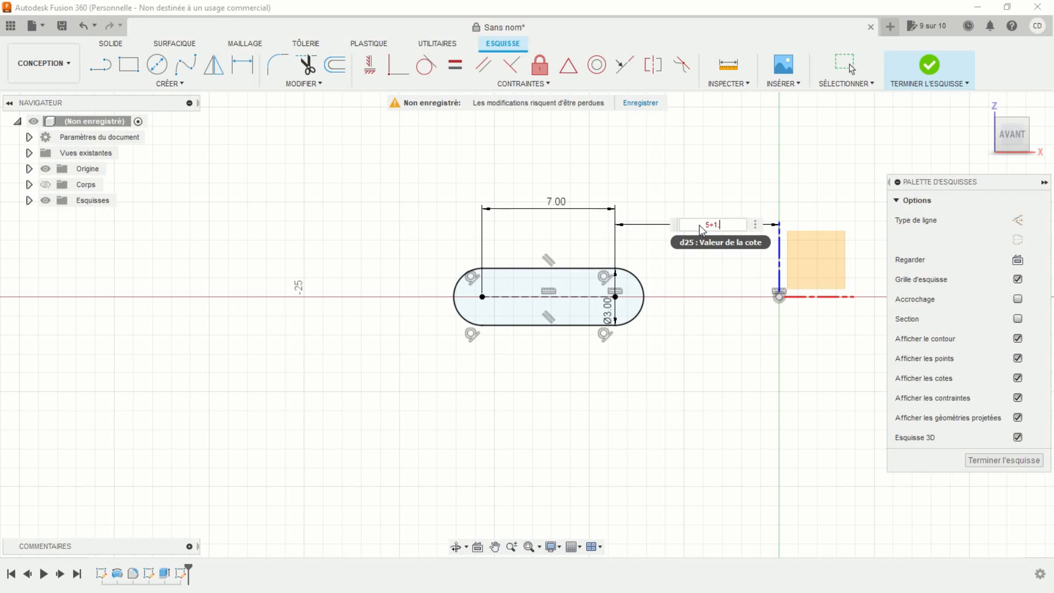
{"action": "key", "text": "Return"}
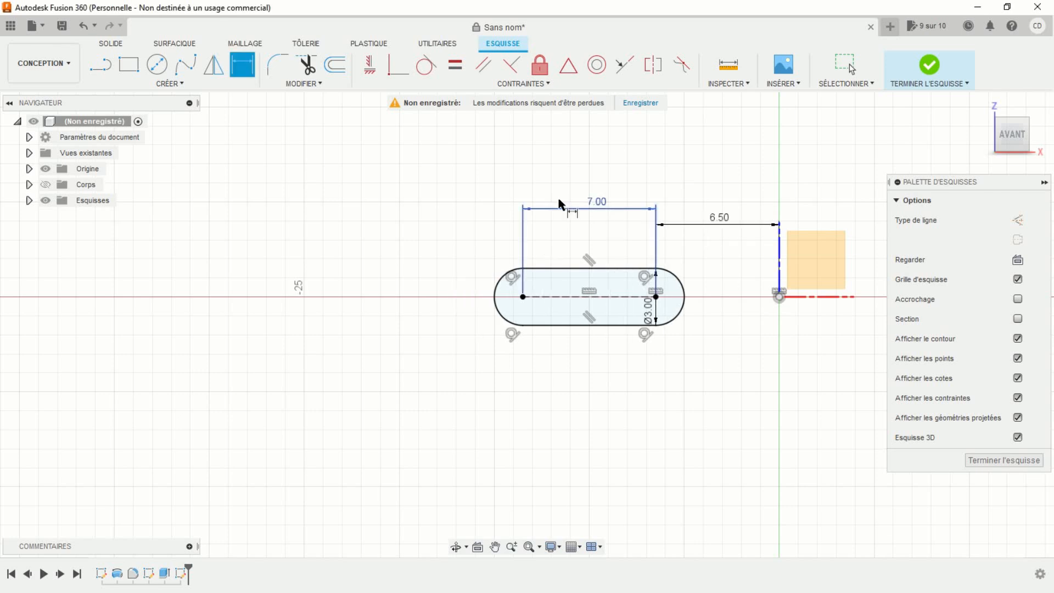
- Show the bodies again and finish the keyway slot sketch
{"action": "left_click", "coordinate": [46, 185]}
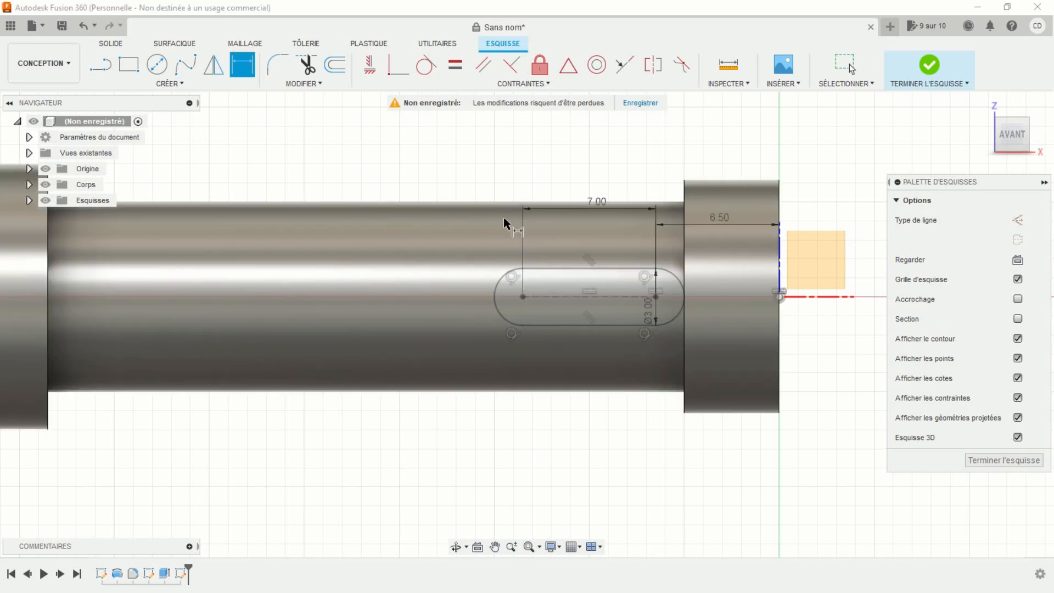
{"action": "scroll", "coordinate": [503, 215], "scroll_direction": "down", "scroll_amount": 4}
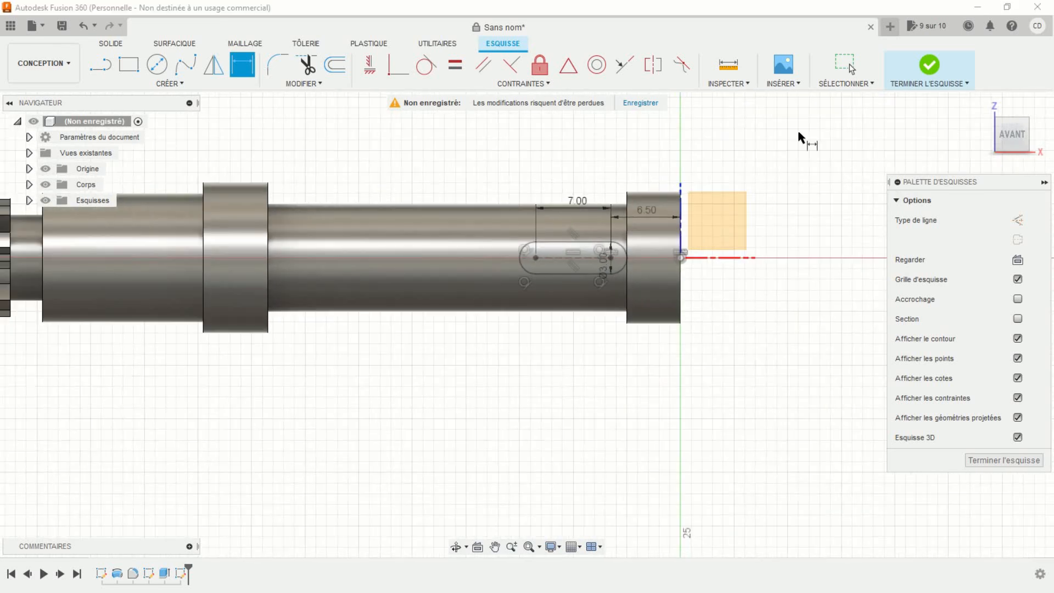
{"action": "left_click", "coordinate": [929, 67]}
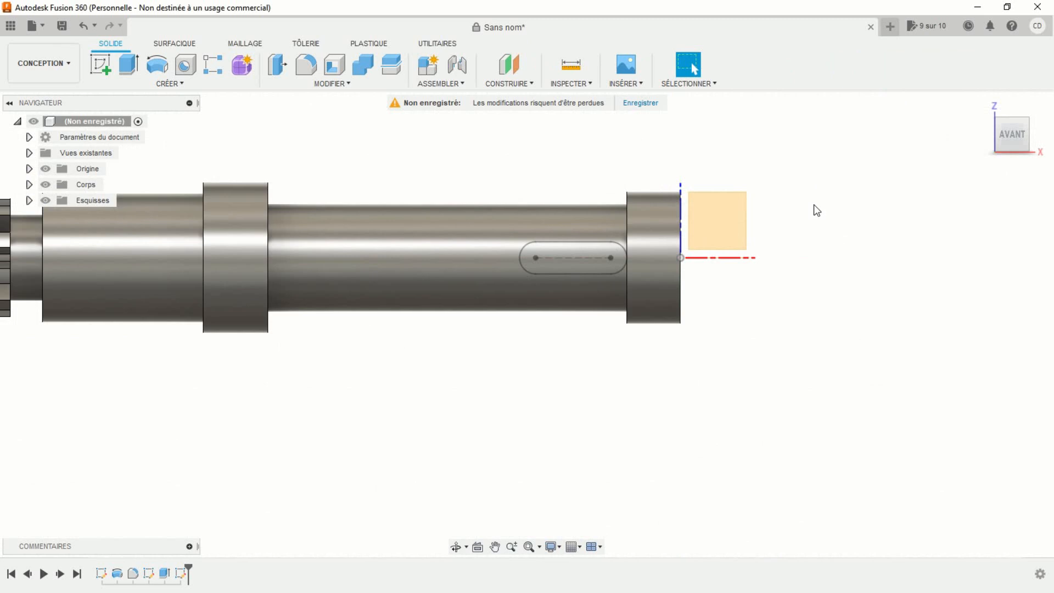
- Extrude the slot profile as a cut, in symmetric direction with extent All, through the shaft near its plain end
{"action": "middle_click_drag", "start_coordinate": [803, 248], "coordinate": [758, 275], "text": "shift"}
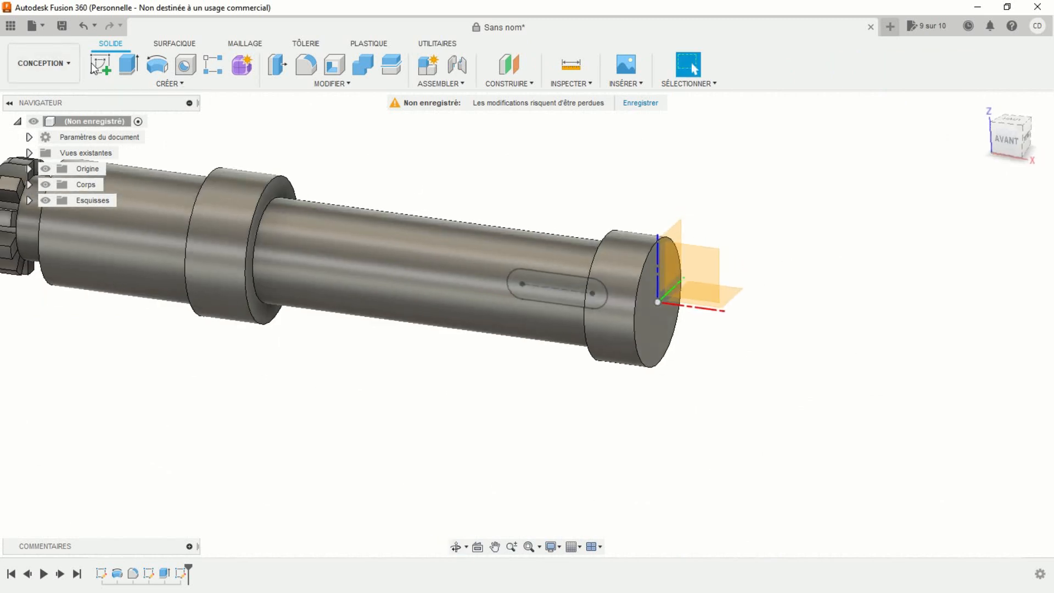
{"action": "left_click", "coordinate": [129, 65]}
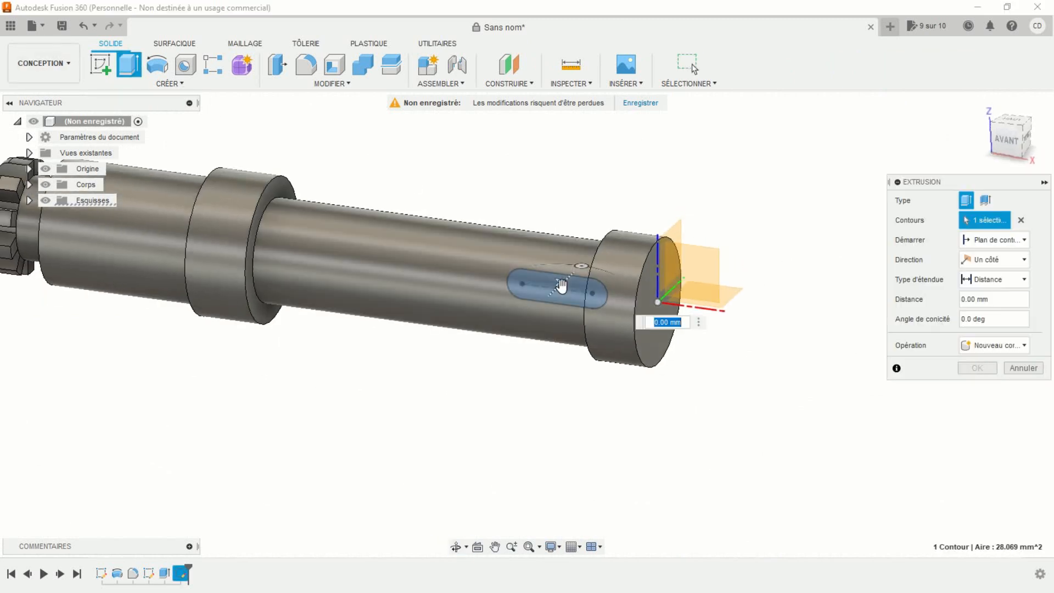
{"action": "left_click_drag", "start_coordinate": [578, 264], "coordinate": [610, 237]}
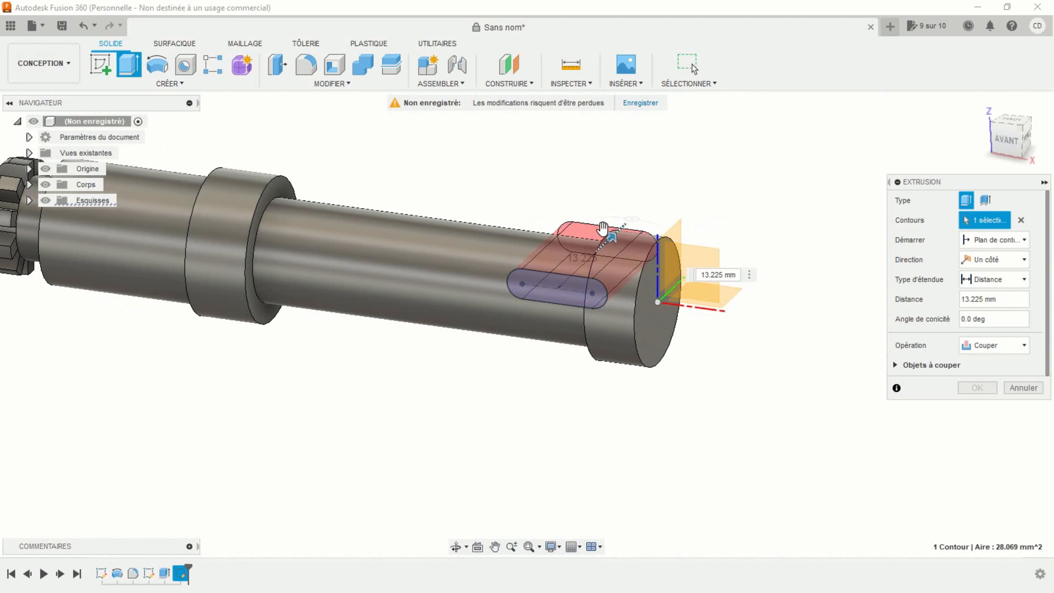
{"action": "left_click", "coordinate": [1003, 262]}
{"action": "left_click", "coordinate": [993, 295]}
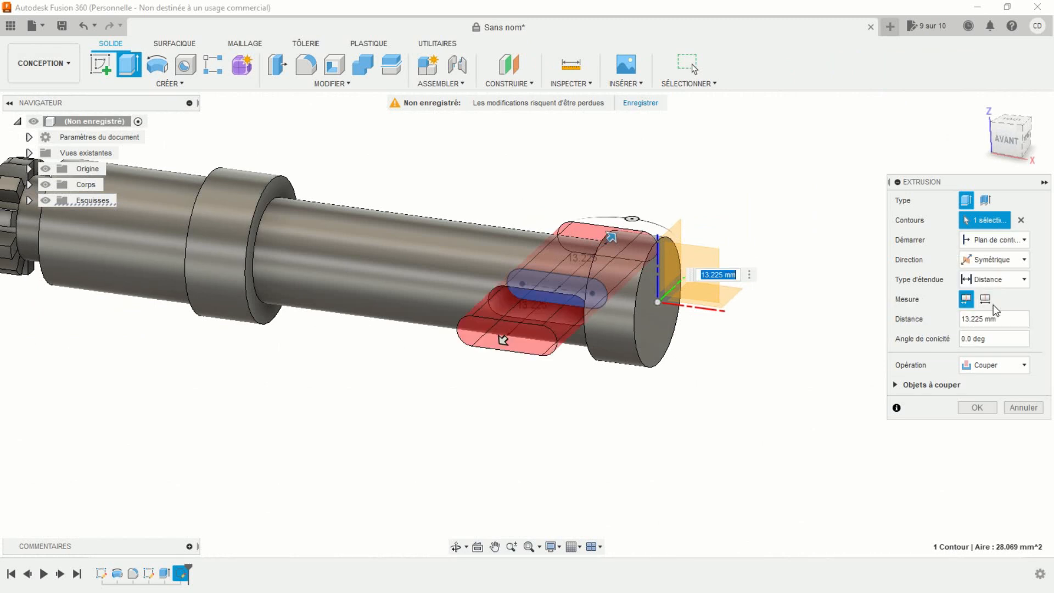
{"action": "left_click", "coordinate": [1000, 279]}
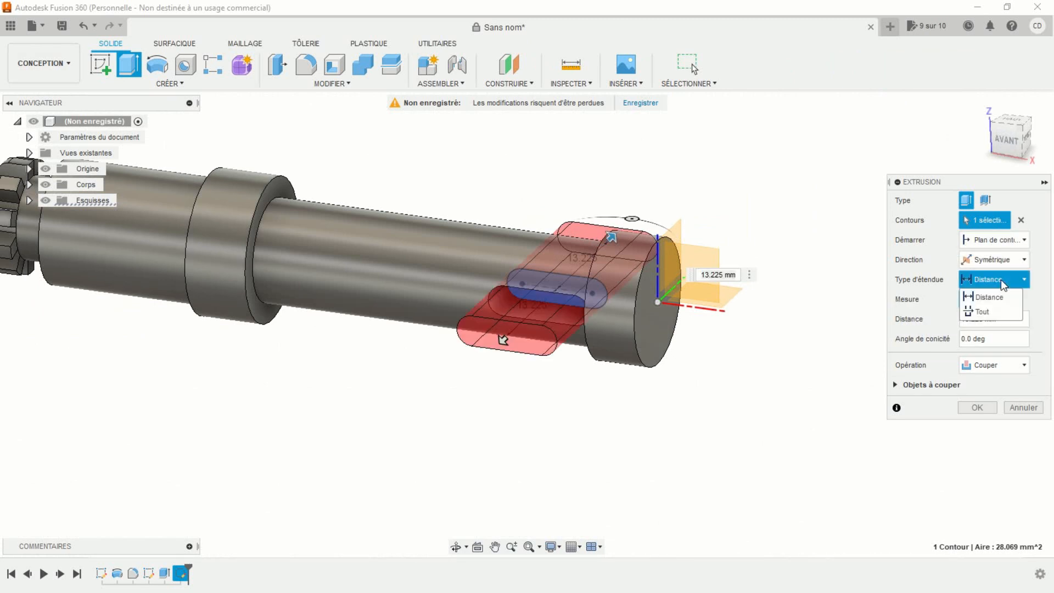
{"action": "left_click", "coordinate": [992, 310]}
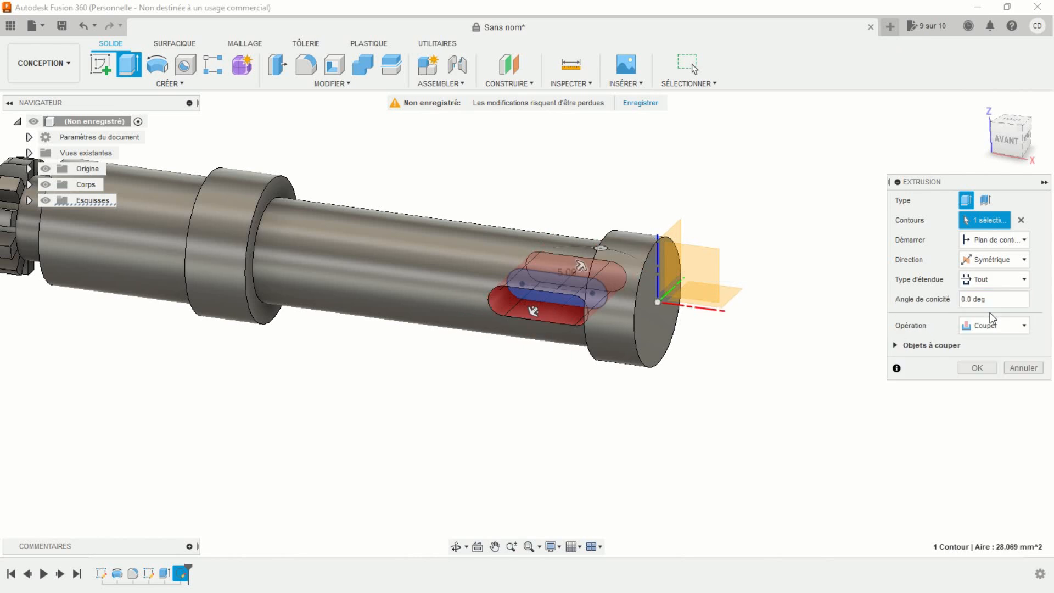
{"action": "left_click", "coordinate": [977, 368]}
- Hide the origin planes and axes
{"action": "scroll", "coordinate": [745, 399], "scroll_direction": "down", "scroll_amount": 3}
{"action": "middle_click_drag", "start_coordinate": [718, 407], "coordinate": [453, 405], "text": "shift"}
{"action": "left_click", "coordinate": [46, 169]}
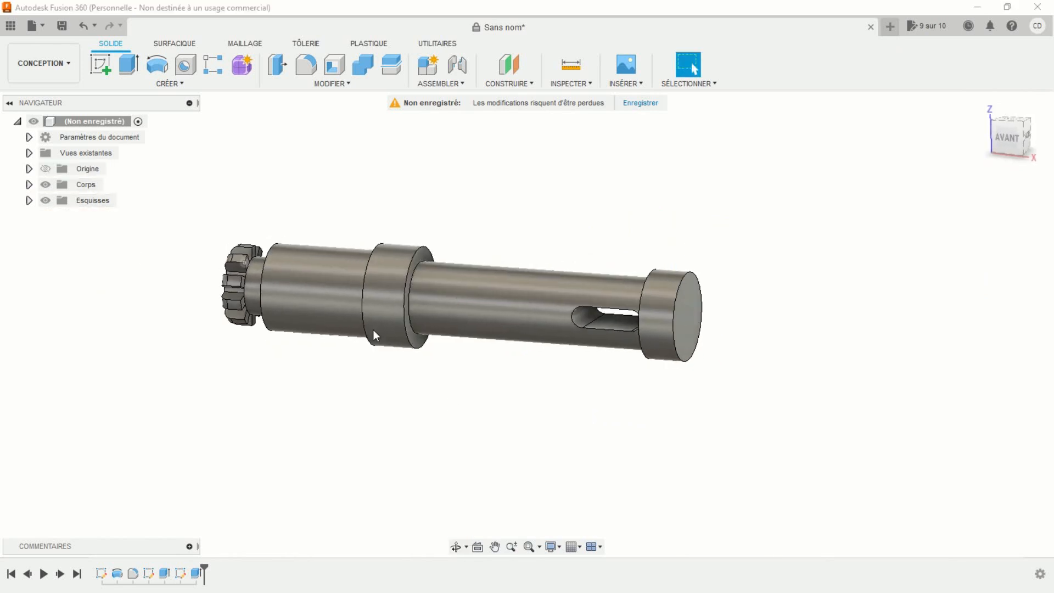
- Fillet both rims of the plain-end collar, both rims of the middle collar and the large section's outer end edge by 0.5 mm
{"action": "left_click", "coordinate": [306, 65]}
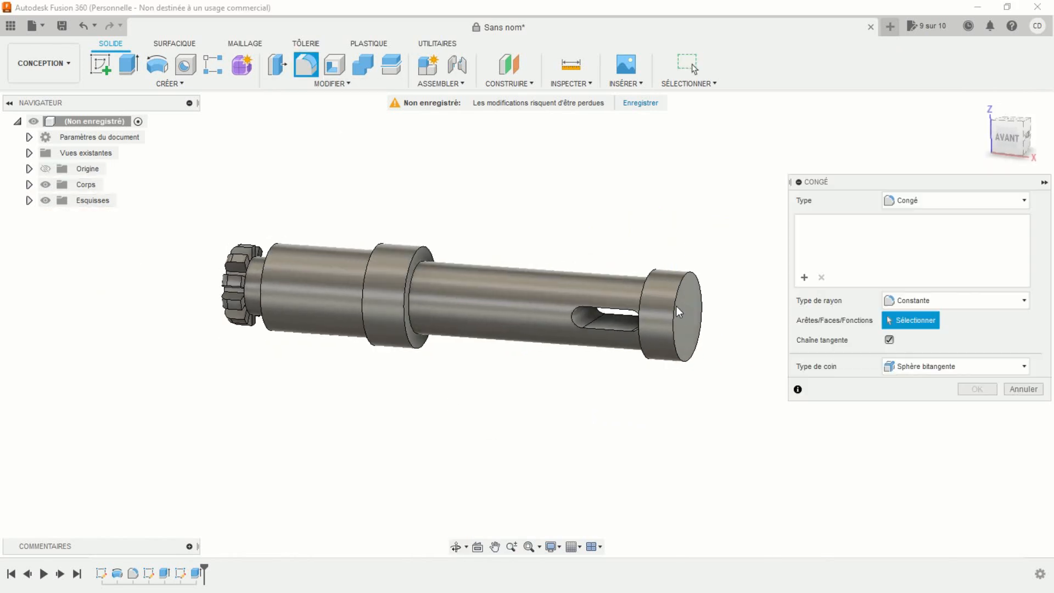
{"action": "left_click", "coordinate": [678, 359]}
{"action": "left_click", "coordinate": [640, 357]}
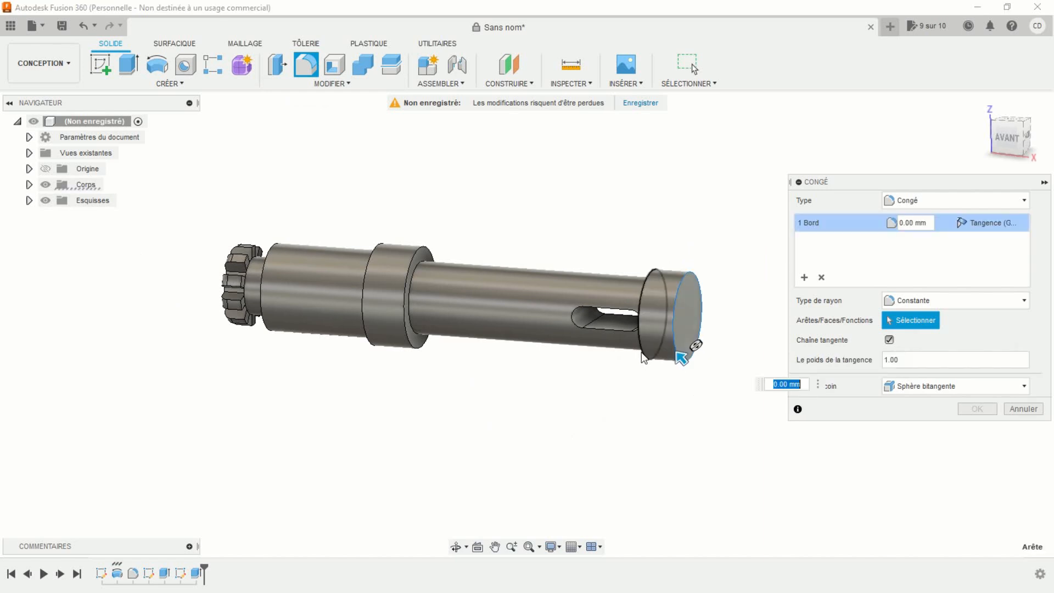
{"action": "left_click", "coordinate": [415, 351]}
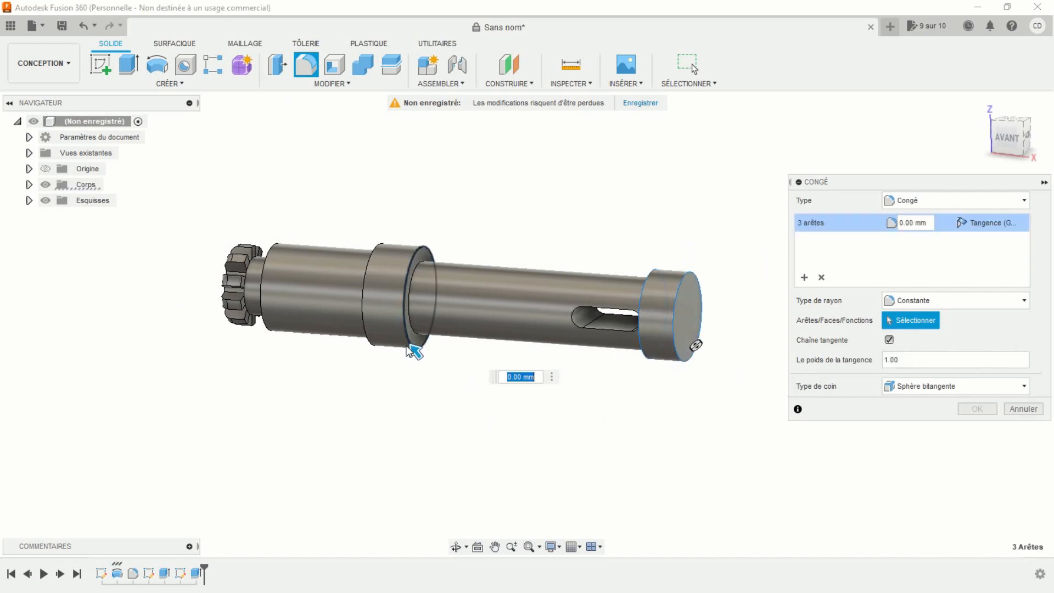
{"action": "left_click", "coordinate": [369, 346]}
{"action": "middle_click_drag", "start_coordinate": [333, 380], "coordinate": [297, 358], "text": "shift"}
{"action": "left_click", "coordinate": [278, 353]}
{"action": "type", "text": "0.5"}
{"action": "key", "text": "Return"}
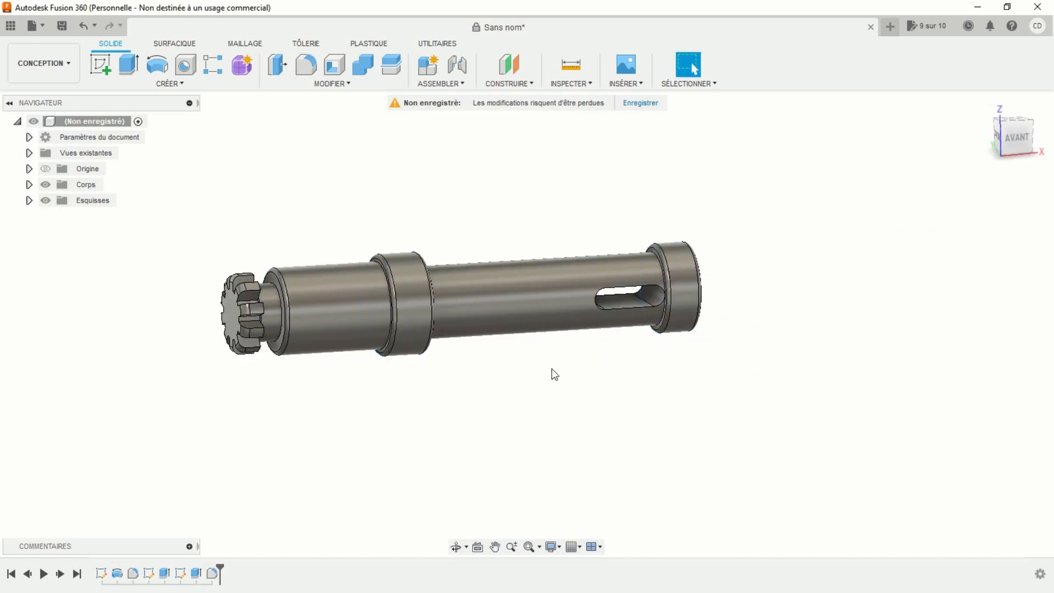
- Fillet the edge loops of the keyway opening on both sides of the shaft
{"action": "scroll", "coordinate": [584, 355], "scroll_direction": "up", "scroll_amount": 5}
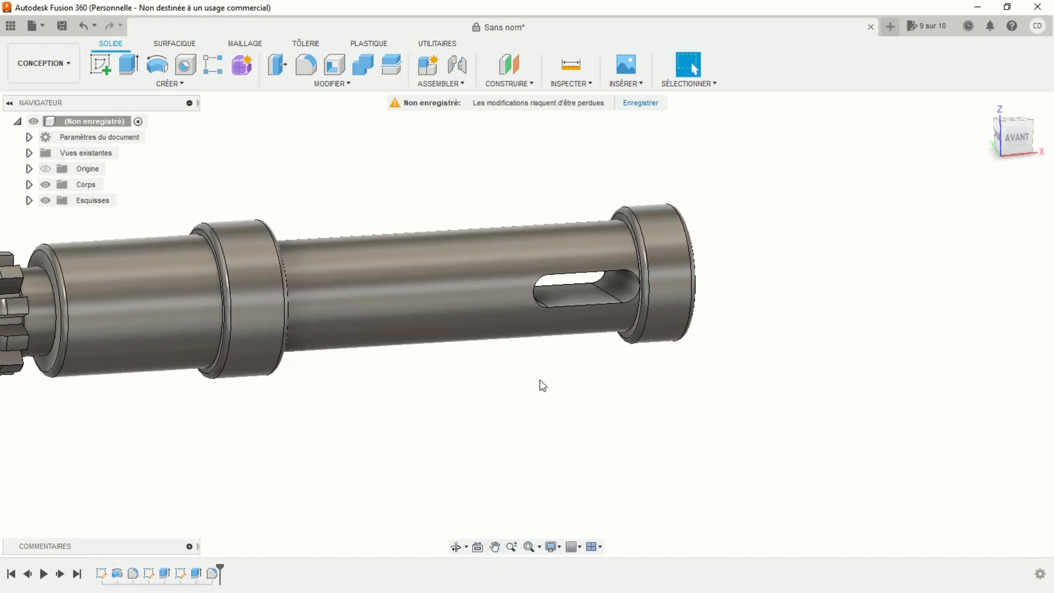
{"action": "left_click", "coordinate": [306, 65]}
{"action": "left_click", "coordinate": [536, 299]}
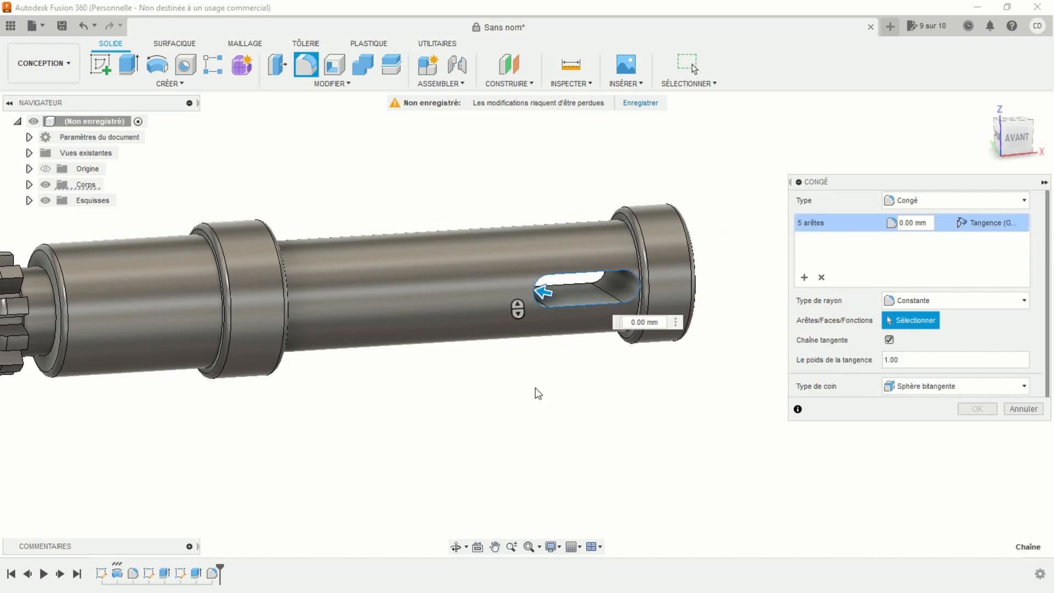
{"action": "scroll", "coordinate": [550, 407], "scroll_direction": "down", "scroll_amount": 3}
{"action": "middle_click_drag", "start_coordinate": [551, 407], "coordinate": [331, 384], "text": "shift"}
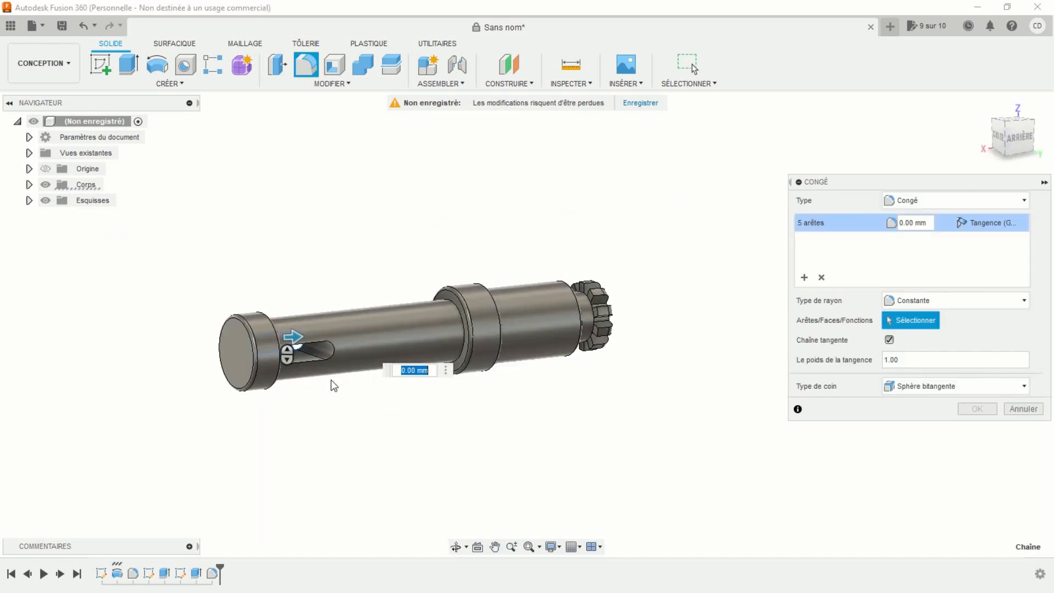
{"action": "left_click", "coordinate": [336, 360]}
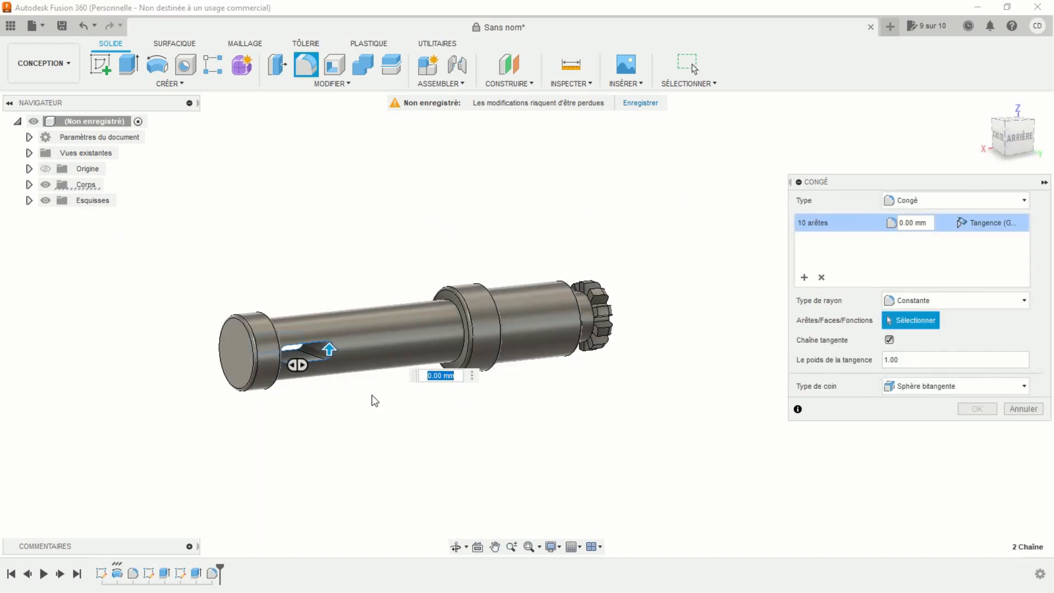
{"action": "key", "text": "Escape"}
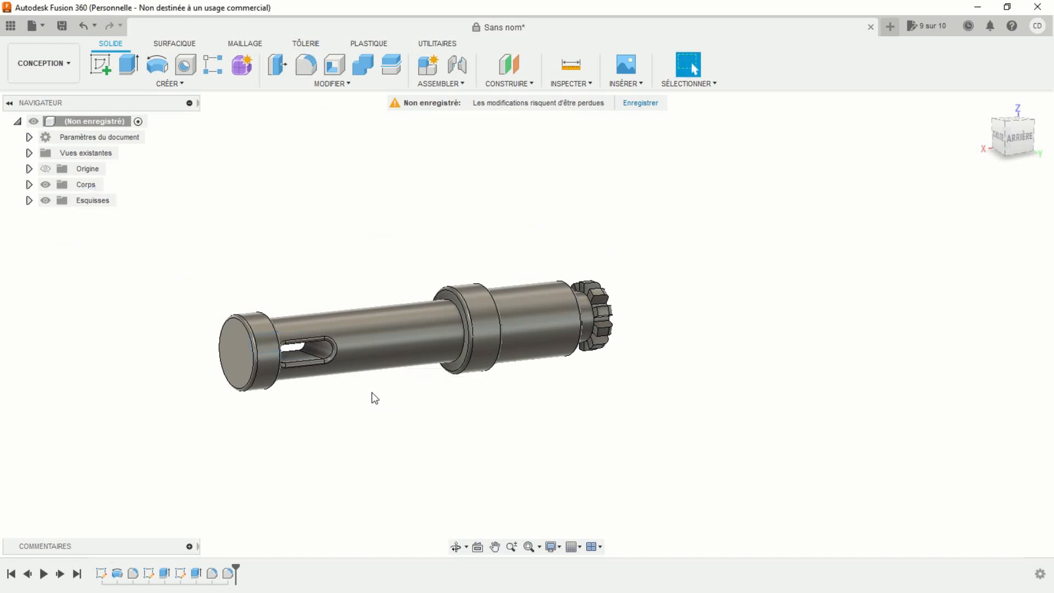
- Apply the plastic appearance Polyimide (Kapton) to the whole shaft body
{"action": "scroll", "coordinate": [387, 409], "scroll_direction": "down", "scroll_amount": 2}
{"action": "middle_click_drag", "start_coordinate": [391, 411], "coordinate": [609, 435], "text": "shift"}
{"action": "middle_click_drag", "start_coordinate": [514, 405], "coordinate": [587, 392]}
{"action": "scroll", "coordinate": [588, 397], "scroll_direction": "up", "scroll_amount": 2}
{"action": "scroll", "coordinate": [586, 398], "scroll_direction": "down", "scroll_amount": 1}
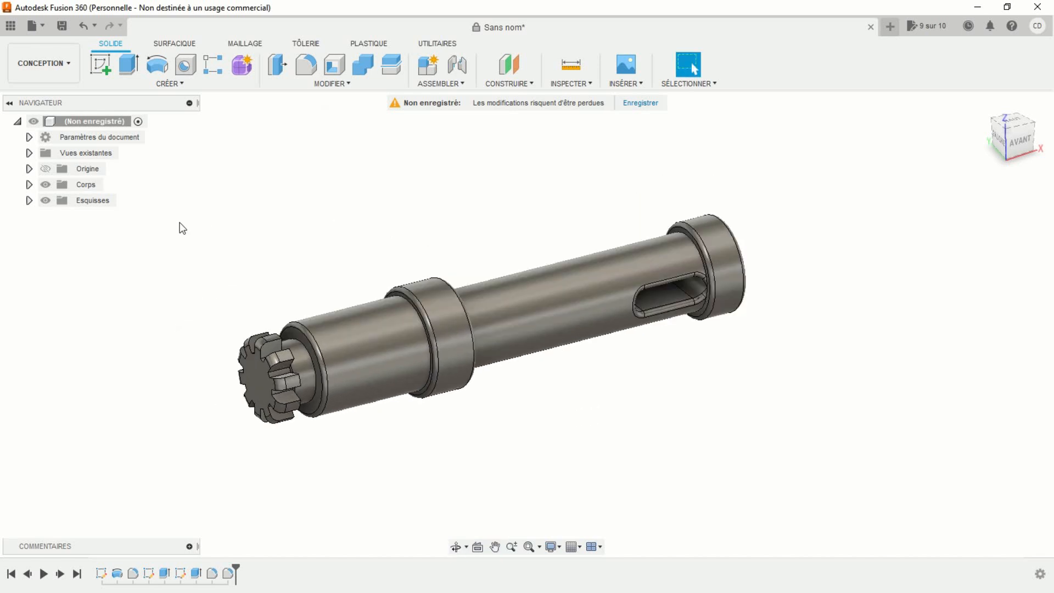
{"action": "left_click", "coordinate": [30, 185]}
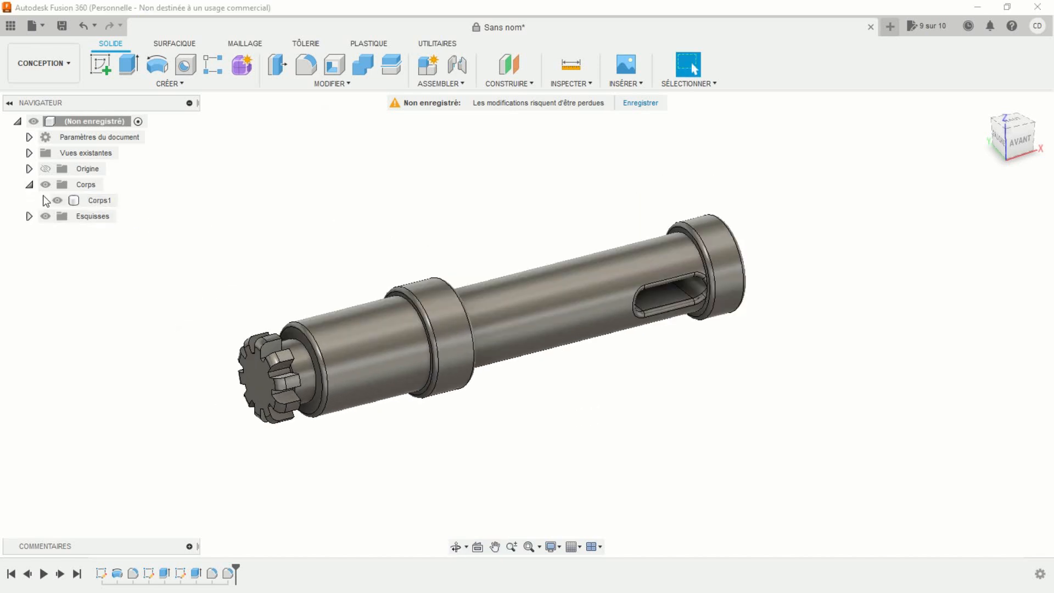
{"action": "right_click", "coordinate": [95, 202]}
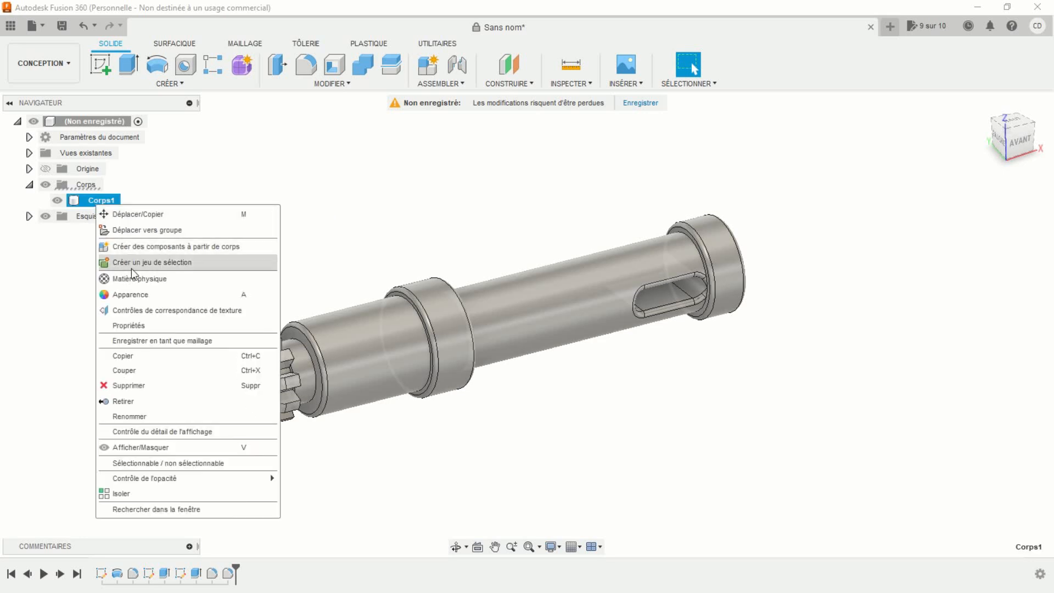
{"action": "left_click", "coordinate": [130, 295]}
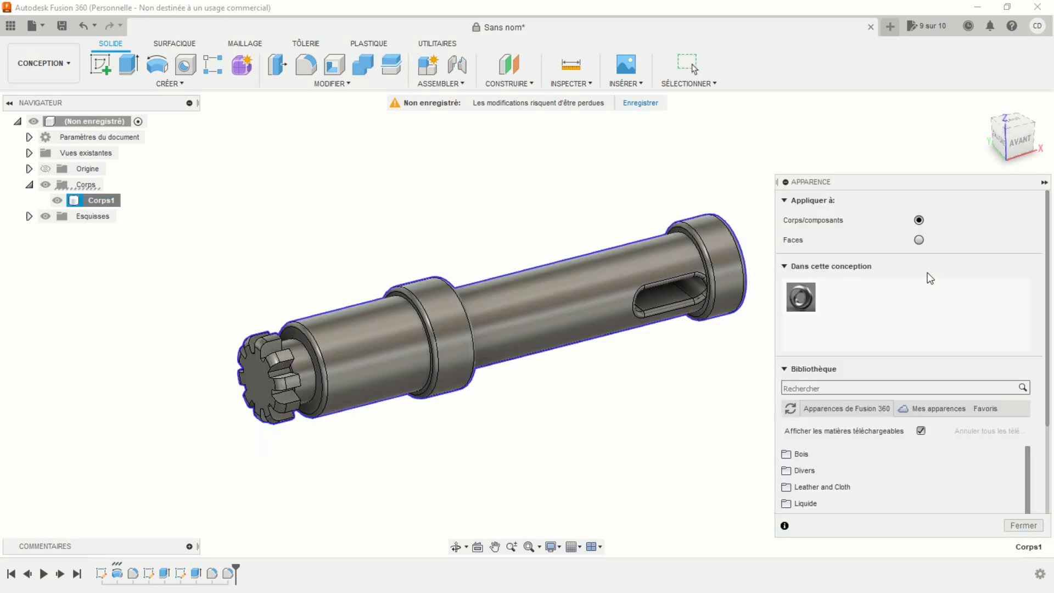
{"action": "scroll", "coordinate": [890, 418], "scroll_direction": "down", "scroll_amount": 5}
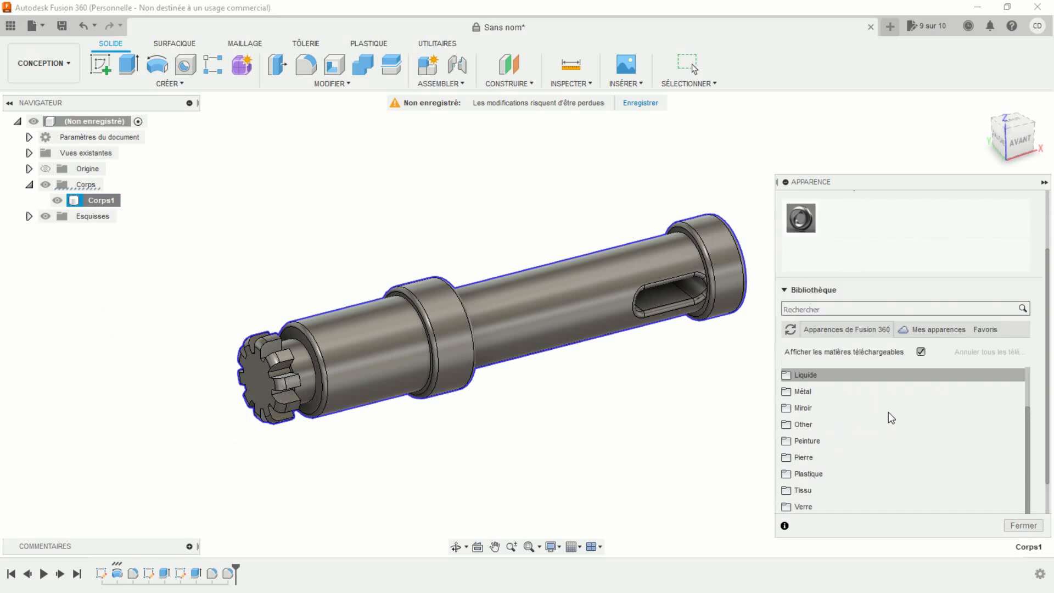
{"action": "left_click", "coordinate": [807, 473]}
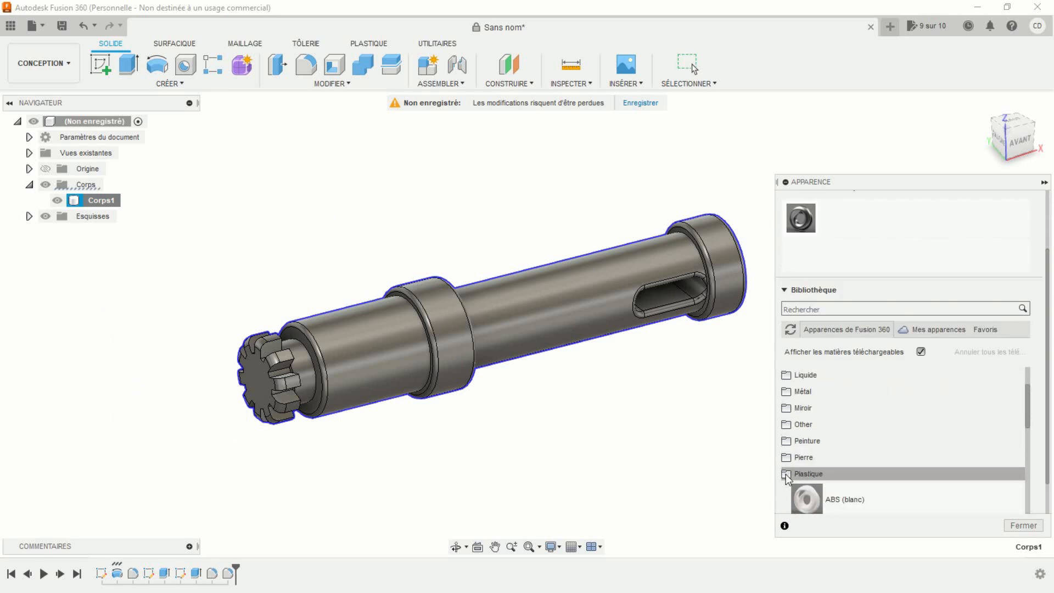
{"action": "scroll", "coordinate": [865, 460], "scroll_direction": "down", "scroll_amount": 1}
{"action": "scroll", "coordinate": [865, 460], "scroll_direction": "down", "scroll_amount": 6}
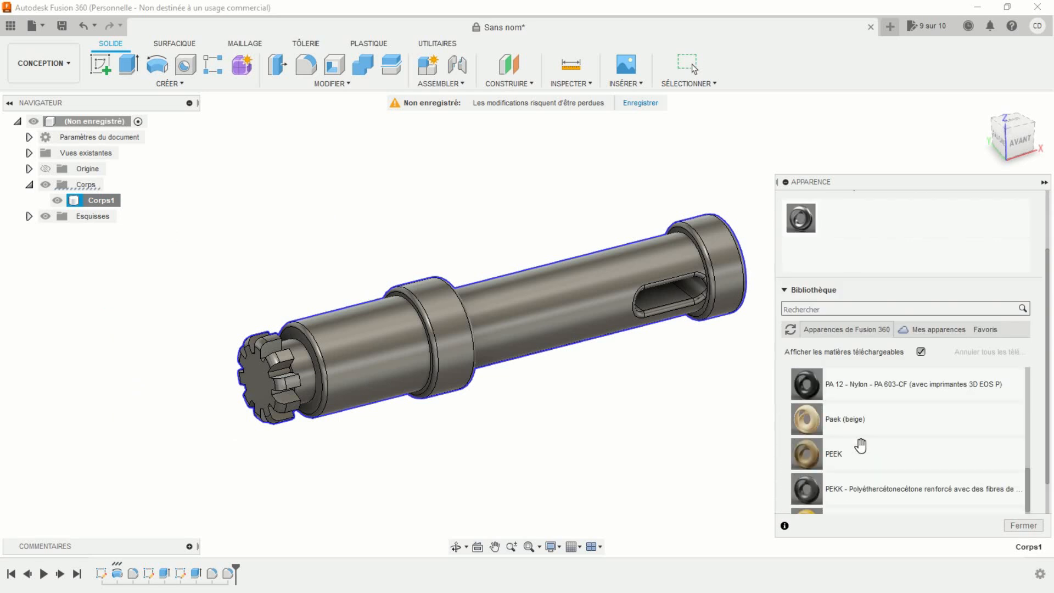
{"action": "scroll", "coordinate": [873, 442], "scroll_direction": "down", "scroll_amount": 5}
{"action": "scroll", "coordinate": [871, 423], "scroll_direction": "up", "scroll_amount": 2}
{"action": "left_click_drag", "start_coordinate": [830, 419], "coordinate": [523, 337]}
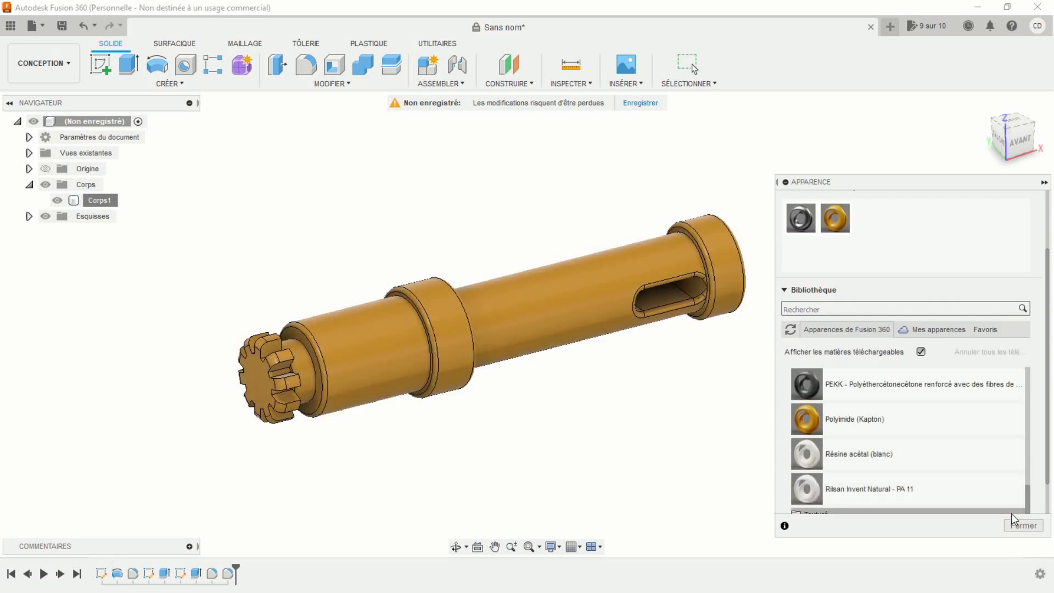
{"action": "left_click", "coordinate": [1025, 525]}
- Set the visual style to Shaded (Ombré), without edges
{"action": "scroll", "coordinate": [593, 405], "scroll_direction": "up", "scroll_amount": 1}
{"action": "middle_click_drag", "start_coordinate": [588, 405], "coordinate": [663, 387]}
{"action": "scroll", "coordinate": [641, 391], "scroll_direction": "up", "scroll_amount": 1}
{"action": "scroll", "coordinate": [584, 405], "scroll_direction": "down", "scroll_amount": 2}
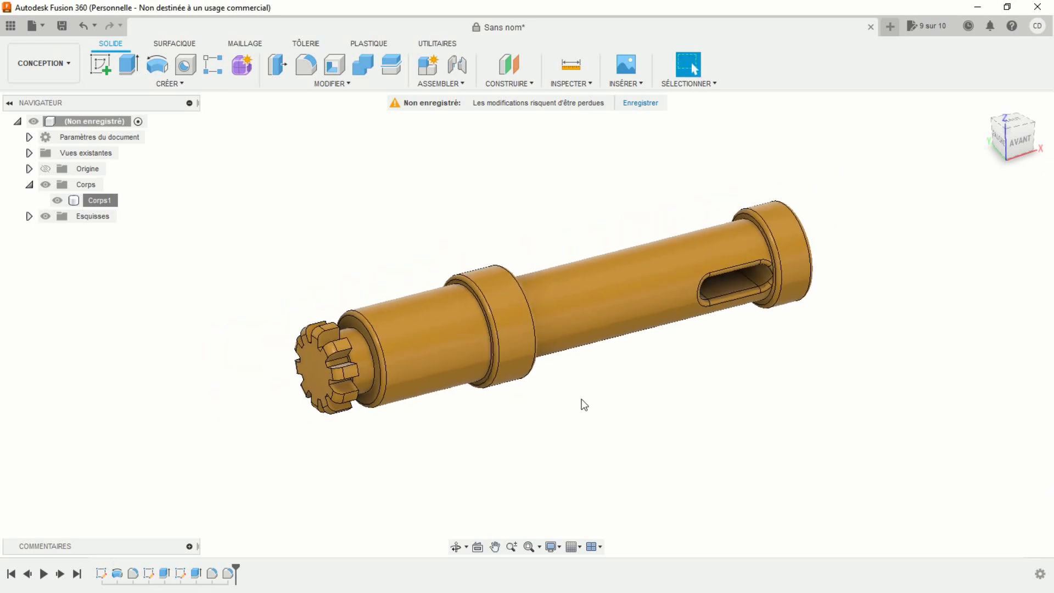
{"action": "mouse_move", "coordinate": [585, 408]}
{"action": "middle_mouse_down", "text": "shift"}
{"action": "mouse_move", "coordinate": [464, 394]}
{"action": "mouse_move", "coordinate": [357, 411]}
{"action": "mouse_move", "coordinate": [555, 400]}
{"action": "mouse_move", "coordinate": [591, 419]}
{"action": "middle_mouse_up", "text": "shift"}
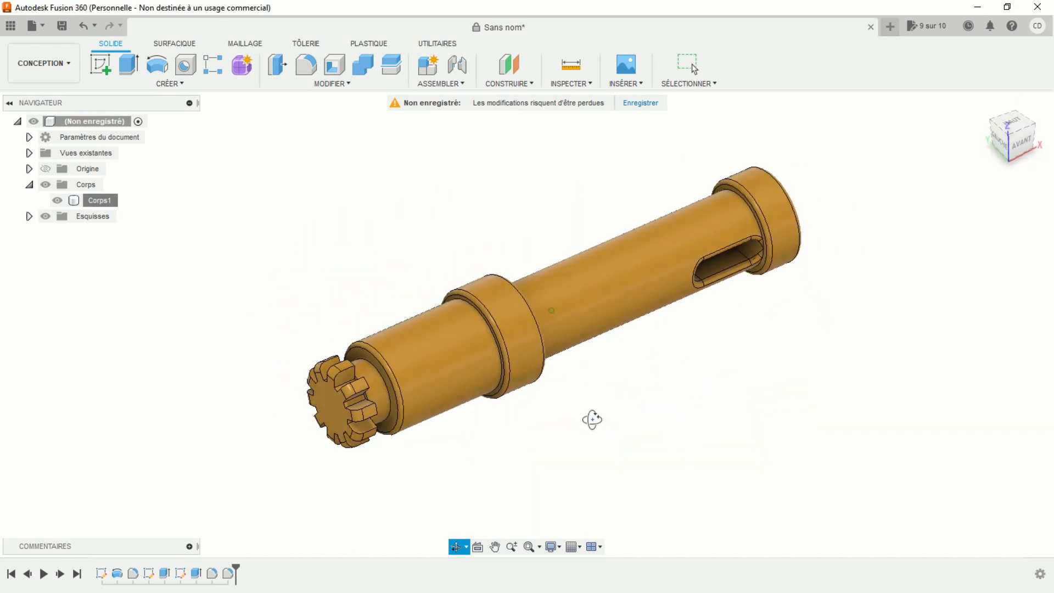
{"action": "left_click", "coordinate": [556, 547]}
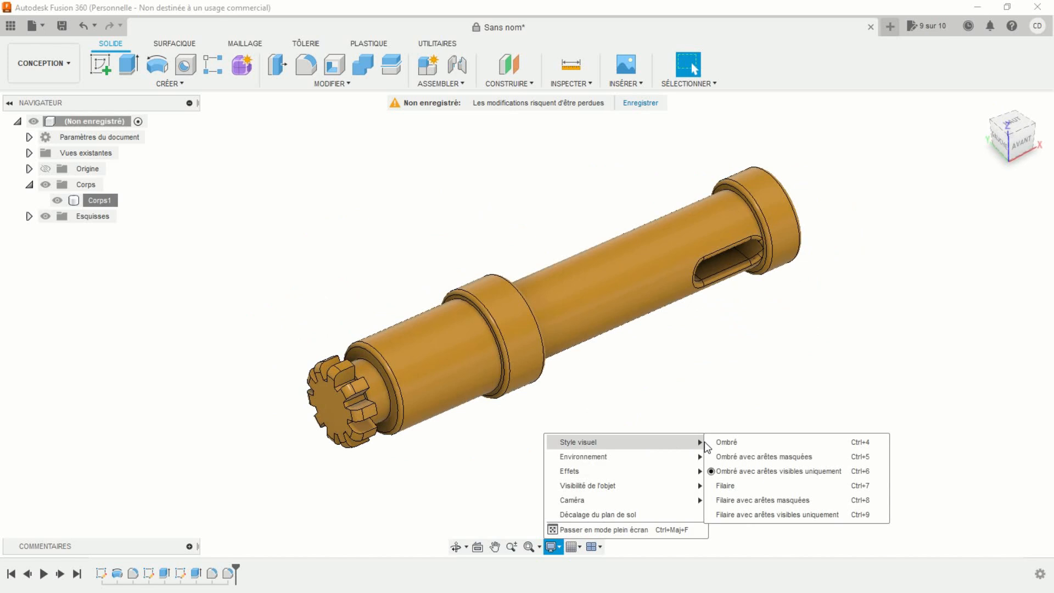
{"action": "left_click", "coordinate": [717, 445]}
{"action": "middle_click_drag", "start_coordinate": [540, 435], "coordinate": [417, 419], "text": "shift"}
{"action": "middle_click_drag", "start_coordinate": [416, 361], "coordinate": [441, 391], "text": "shift"}
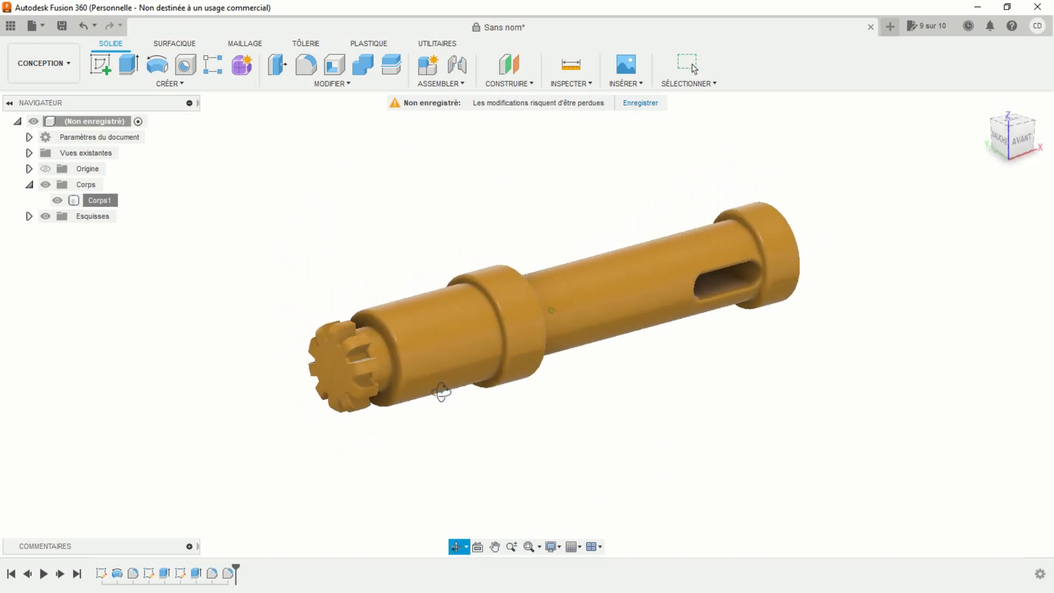
{"action": "scroll", "coordinate": [523, 397], "scroll_direction": "up", "scroll_amount": 2}
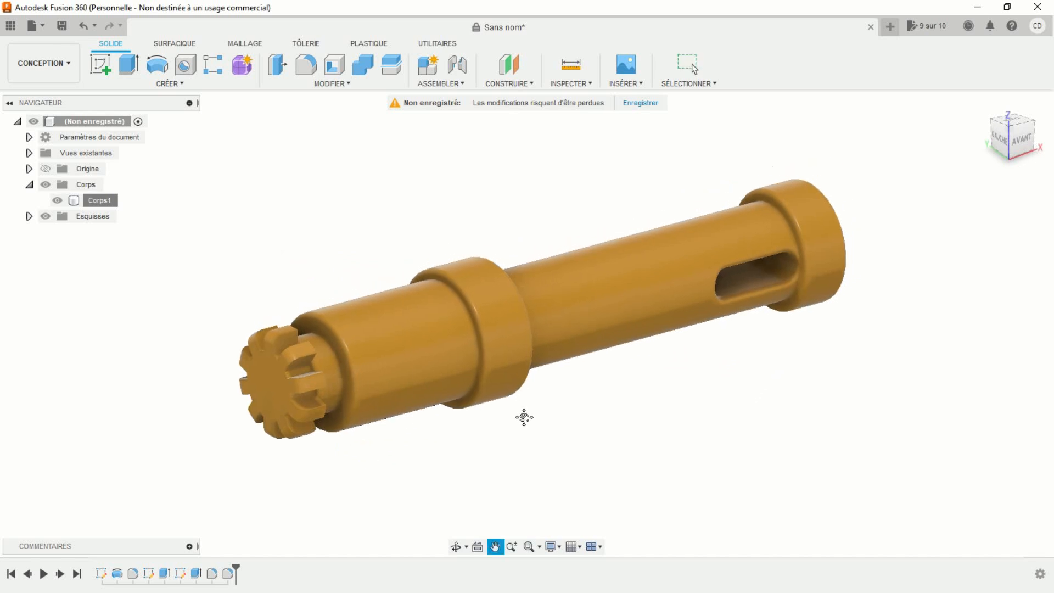